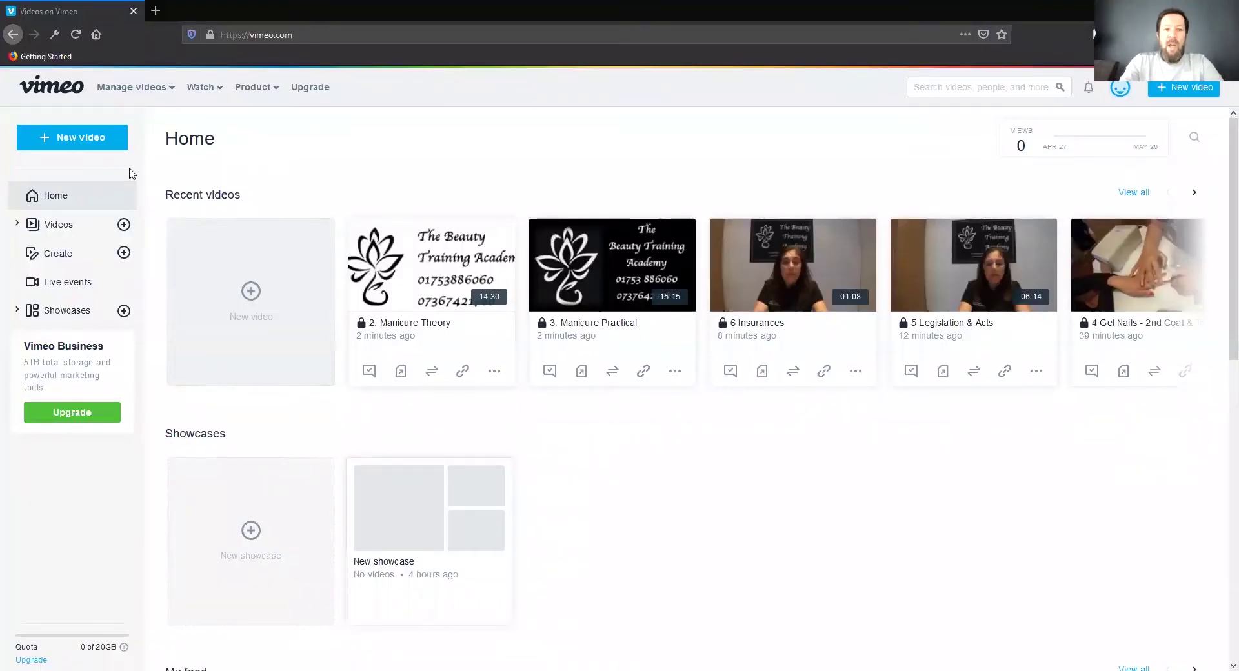
# - Go to Manage videos and open the settings page for 2. Manicure Theory
pyautogui.moveTo(106, 87)
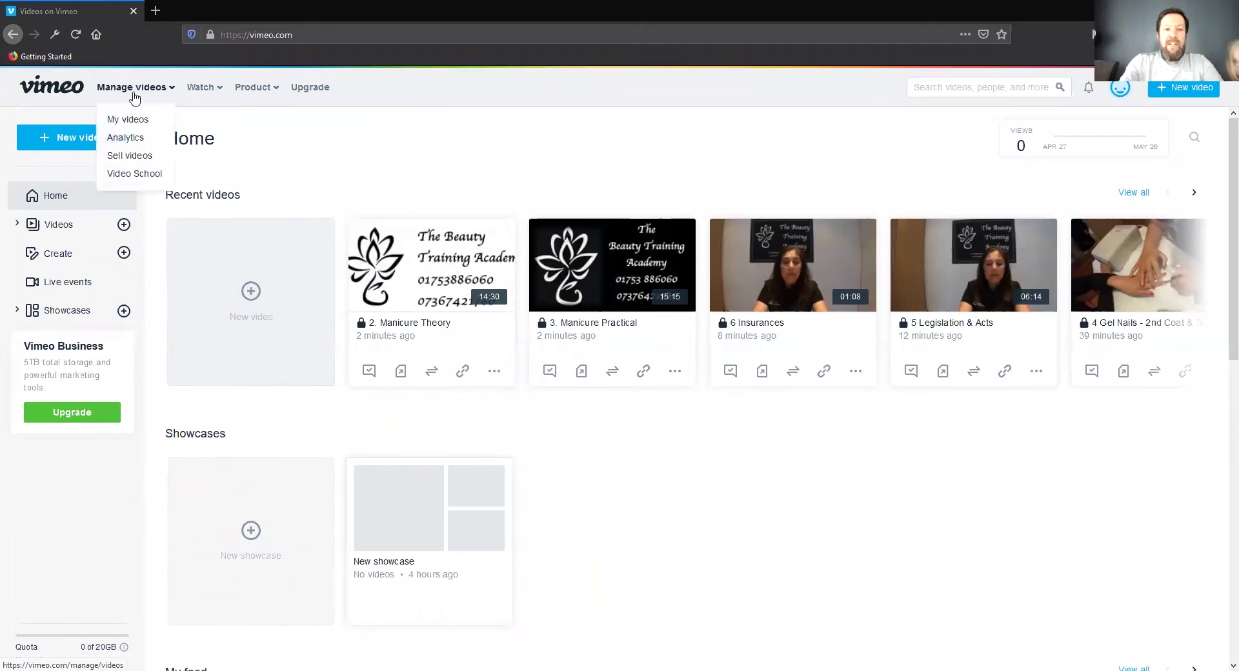
pyautogui.click(134, 95)
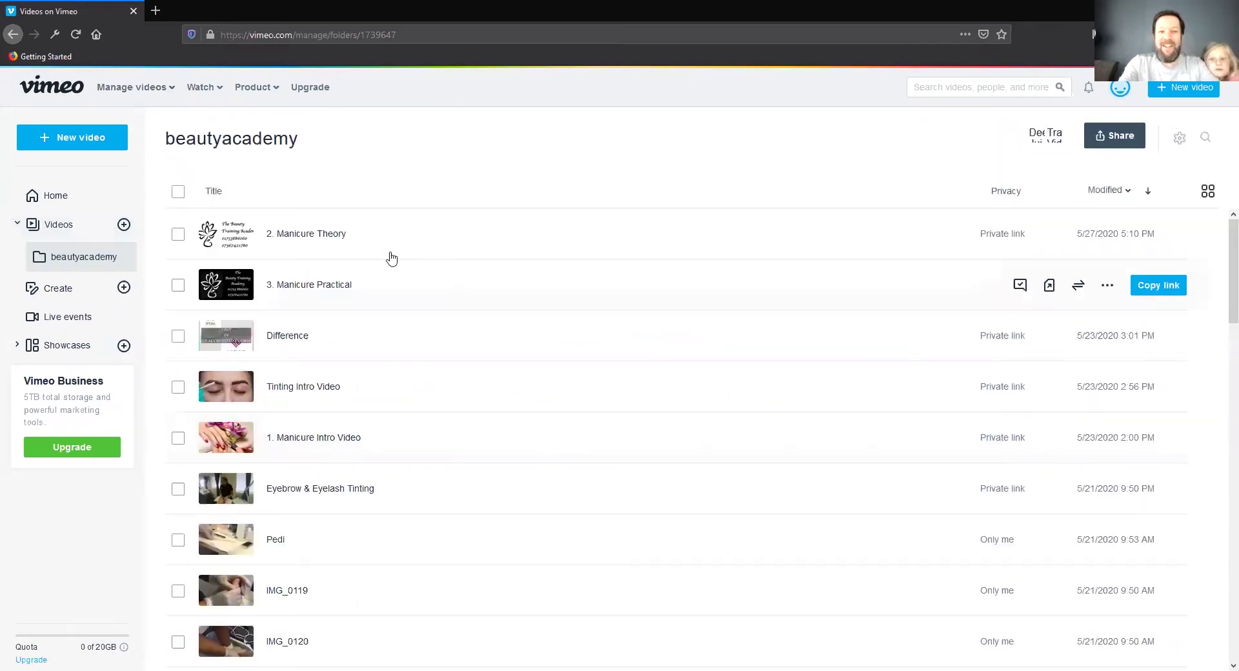
pyautogui.click(317, 237)
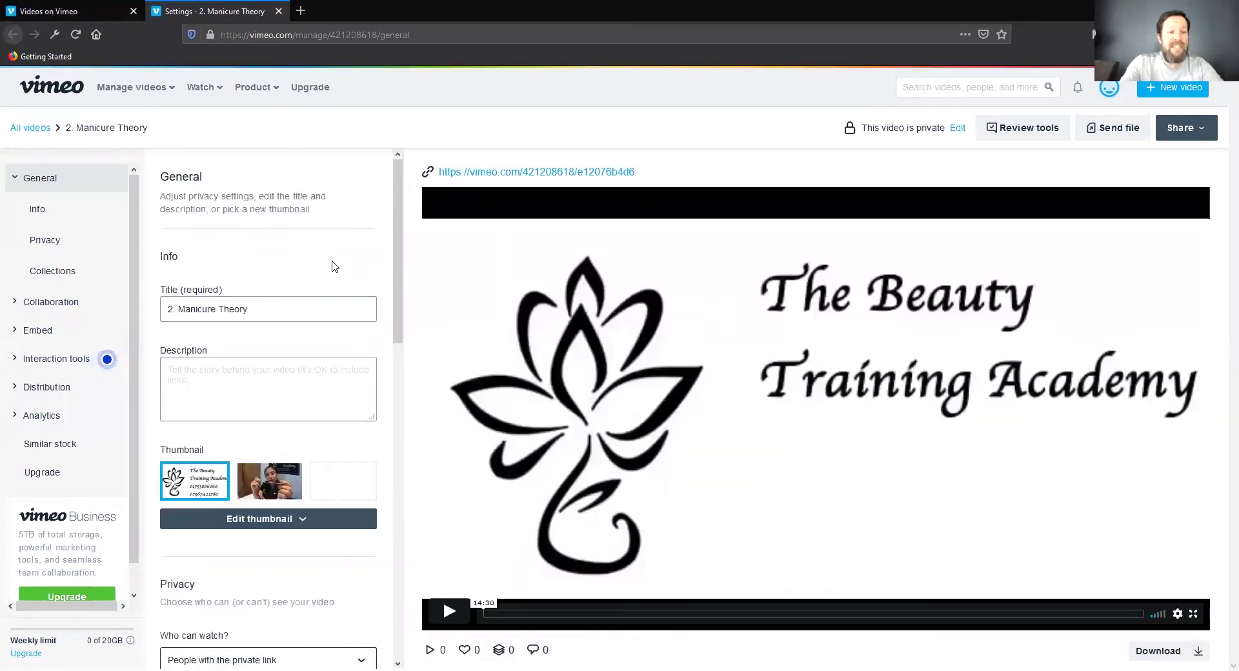
# - Set Who can watch for 2. Manicure Theory to Hide this video from vimeo.com
pyautogui.scroll(-3, 338, 309)
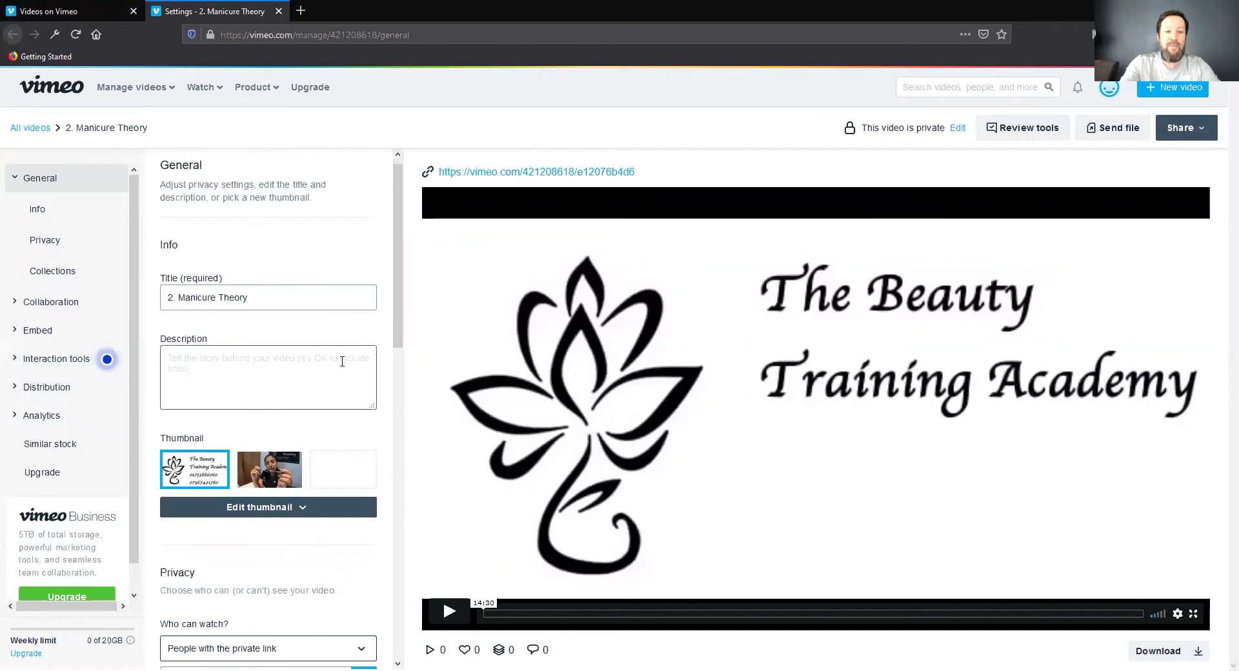
pyautogui.scroll(-2, 339, 360)
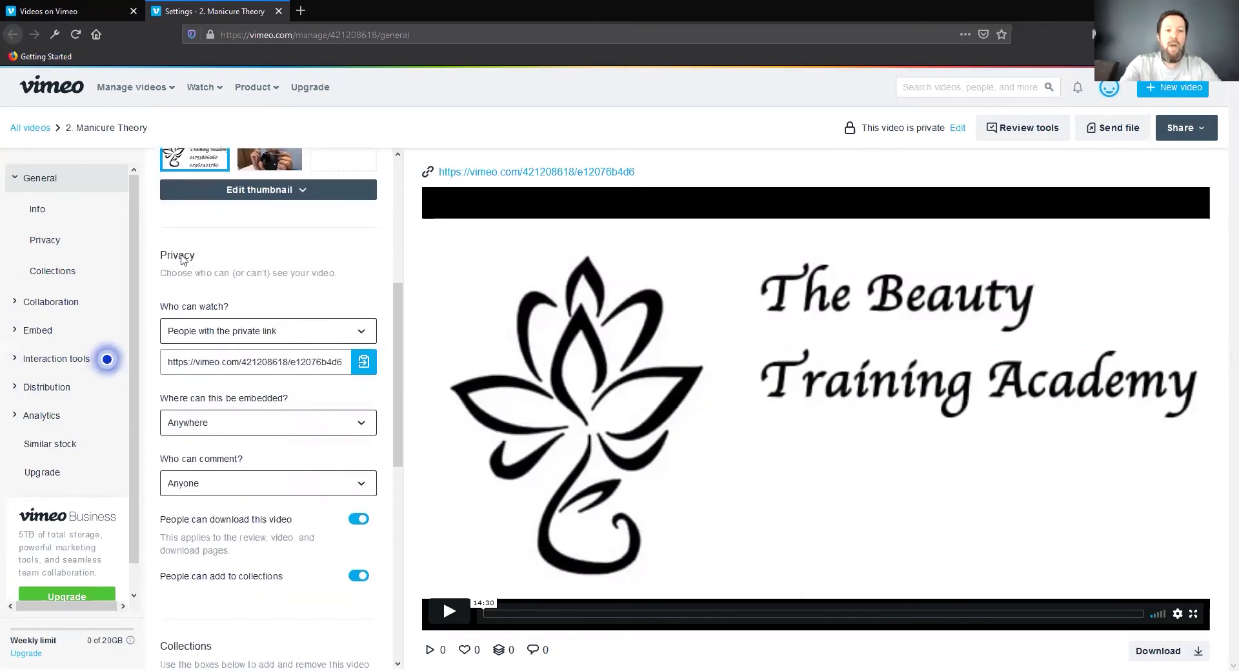
pyautogui.click(288, 335)
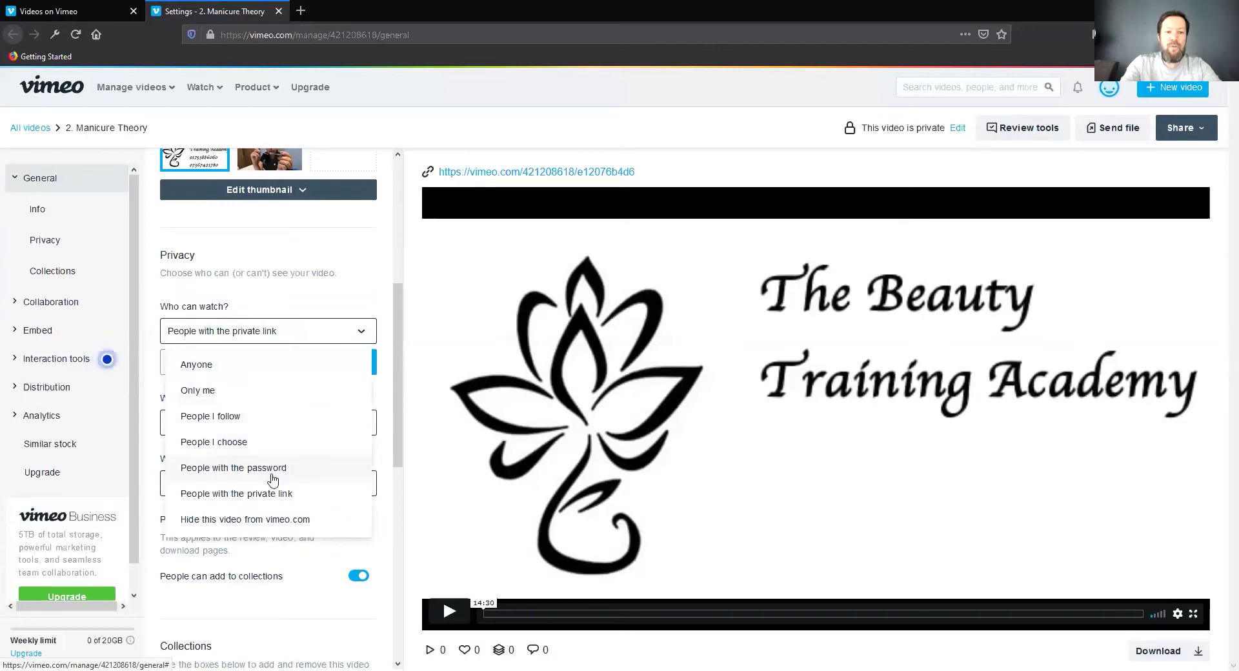
pyautogui.click(287, 526)
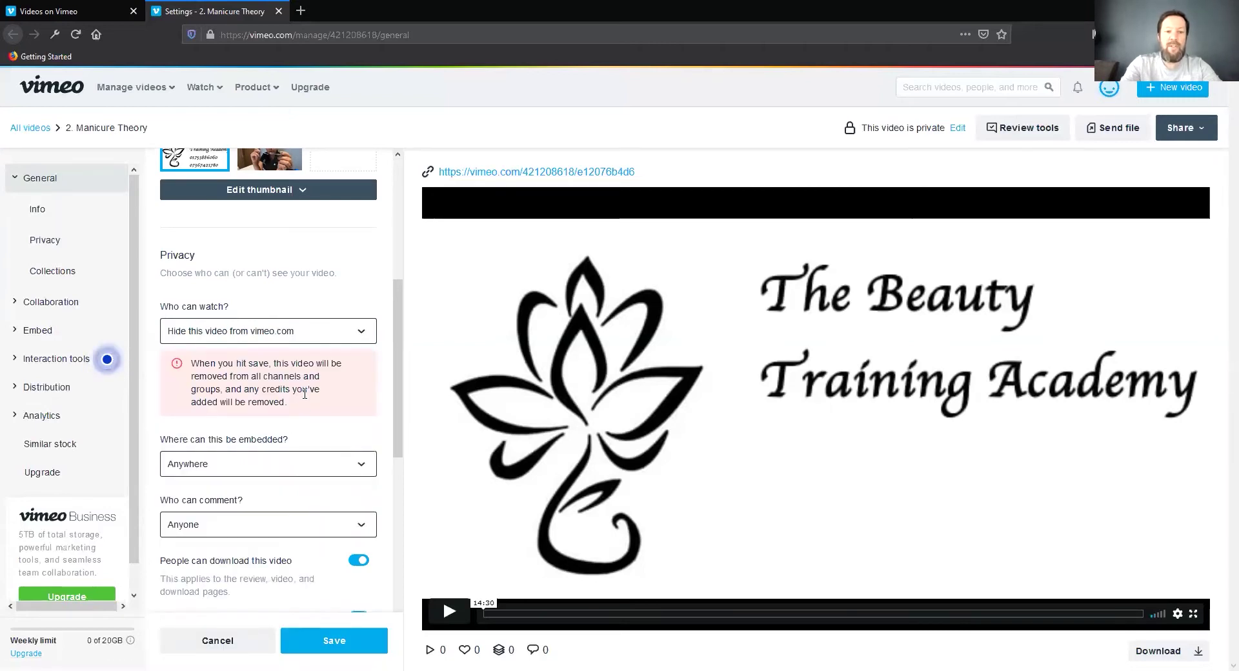
pyautogui.scroll(-1, 304, 394)
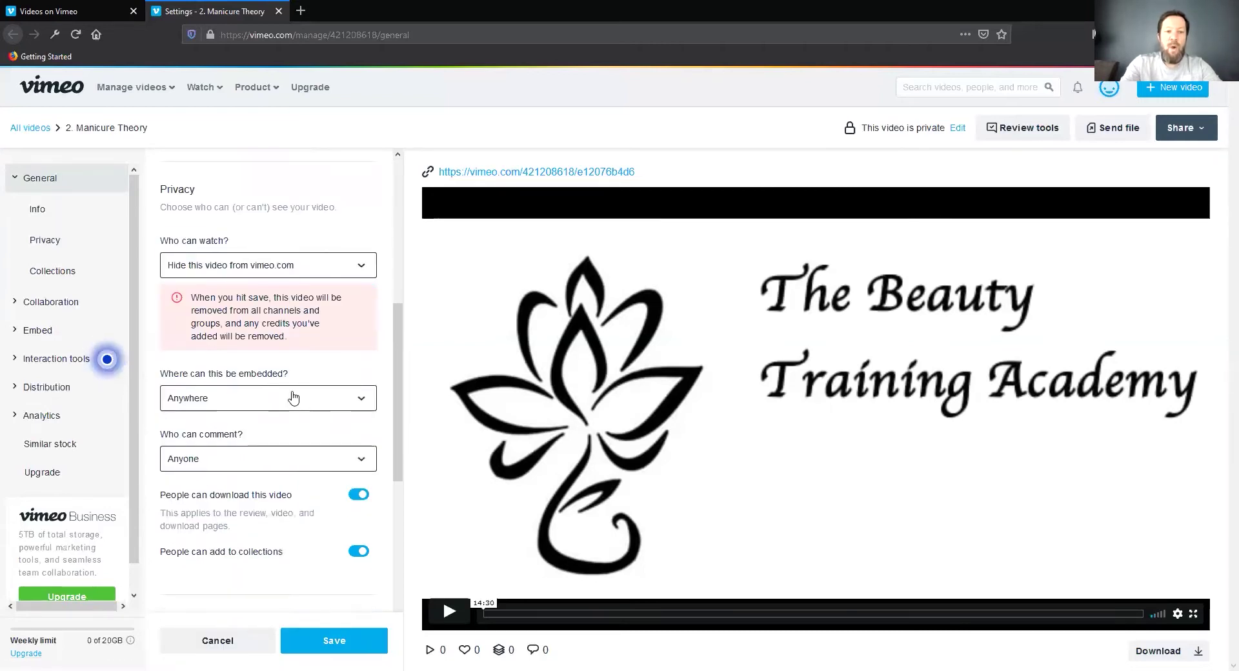
pyautogui.click(257, 404)
pyautogui.click(244, 482)
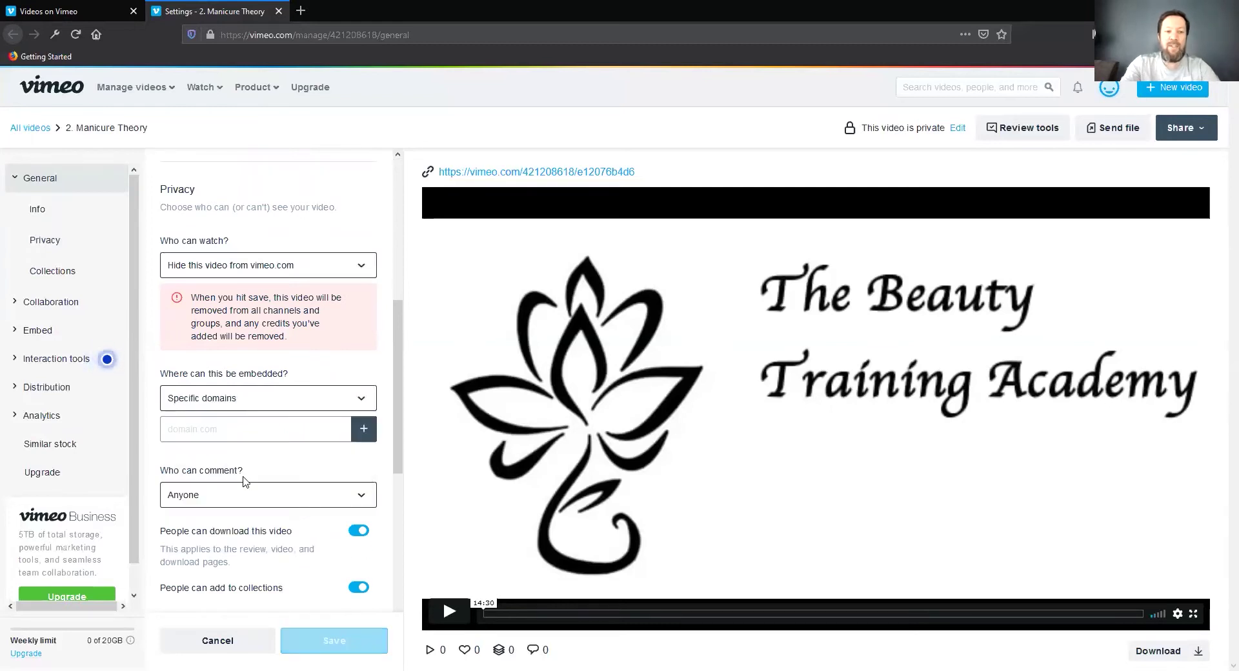
pyautogui.click(230, 428)
pyautogui.write('https://dzinesce.uk')
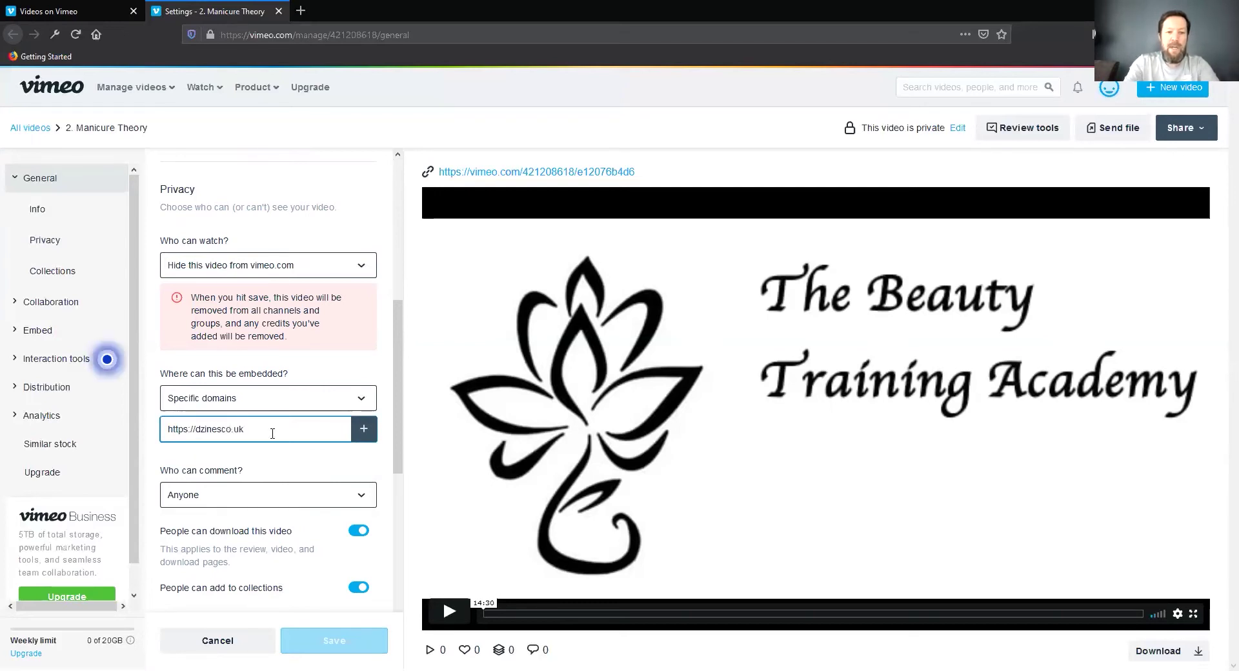
pyautogui.click(364, 432)
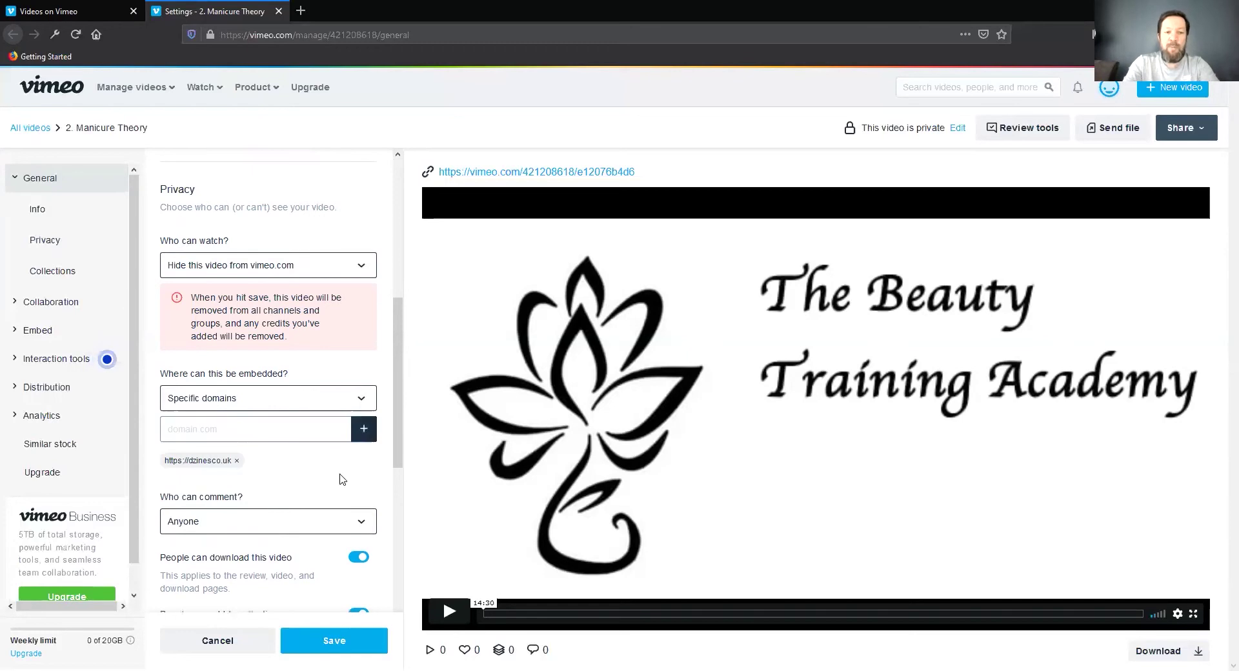
# - Set commenting to No one, turn off downloads, and save the privacy changes
pyautogui.scroll(-2, 312, 503)
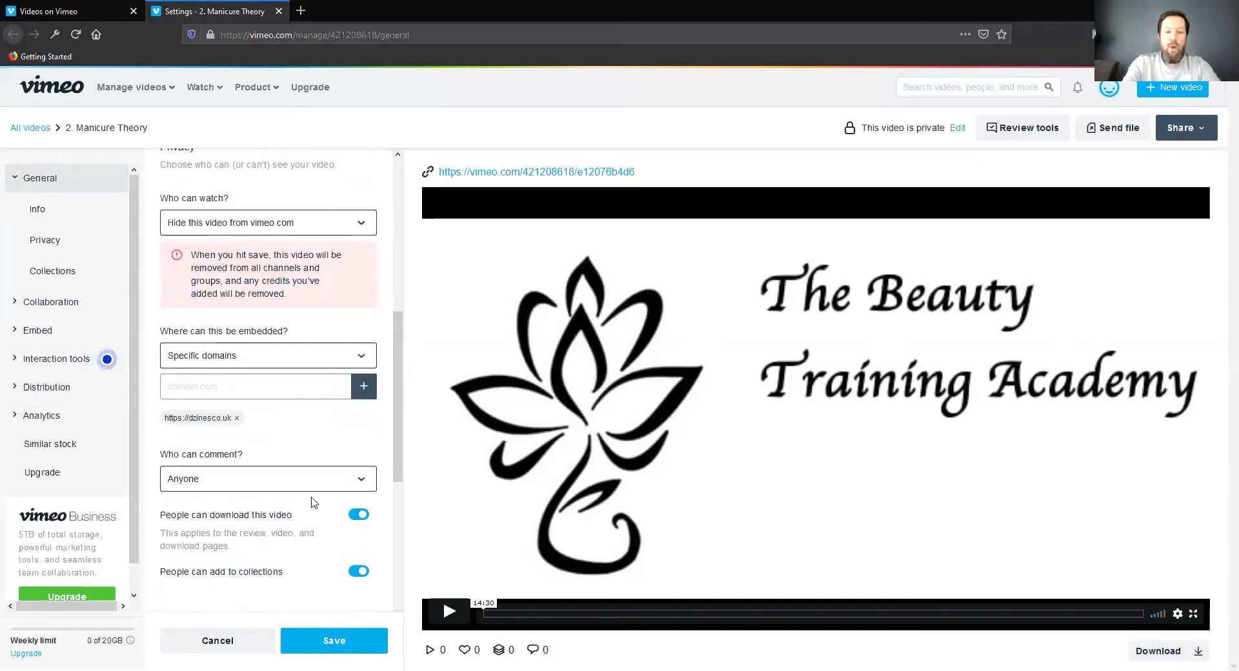
pyautogui.click(265, 460)
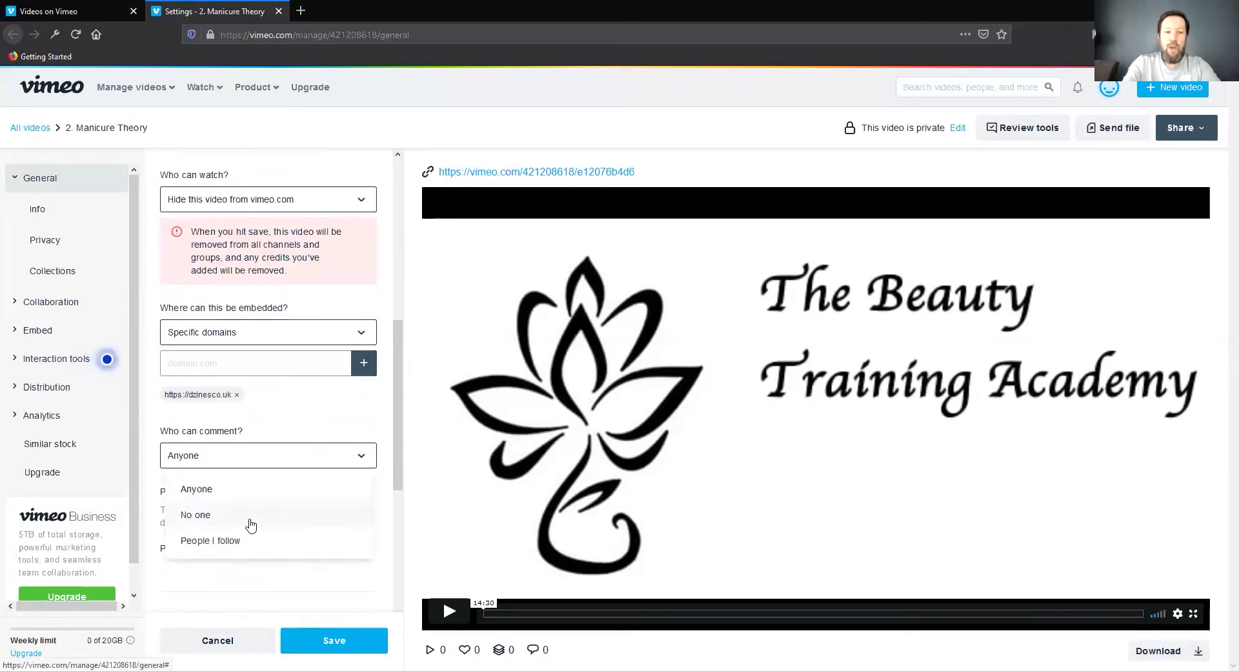
pyautogui.click(249, 516)
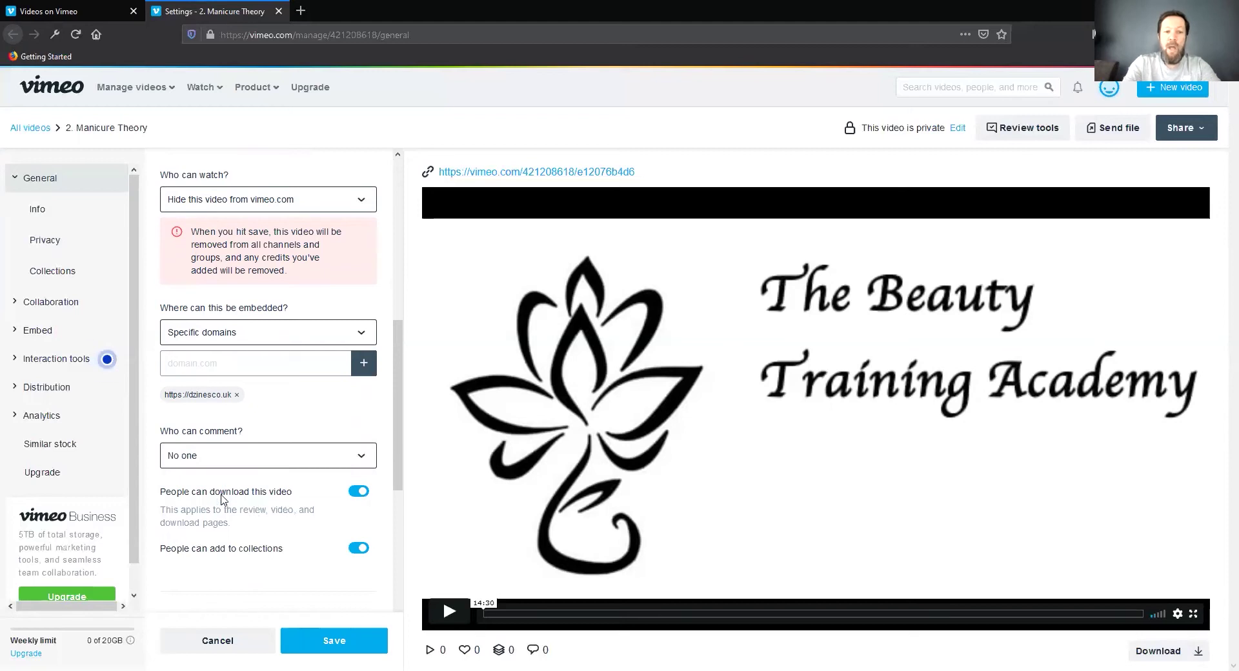
pyautogui.click(357, 494)
pyautogui.scroll(-2, 332, 459)
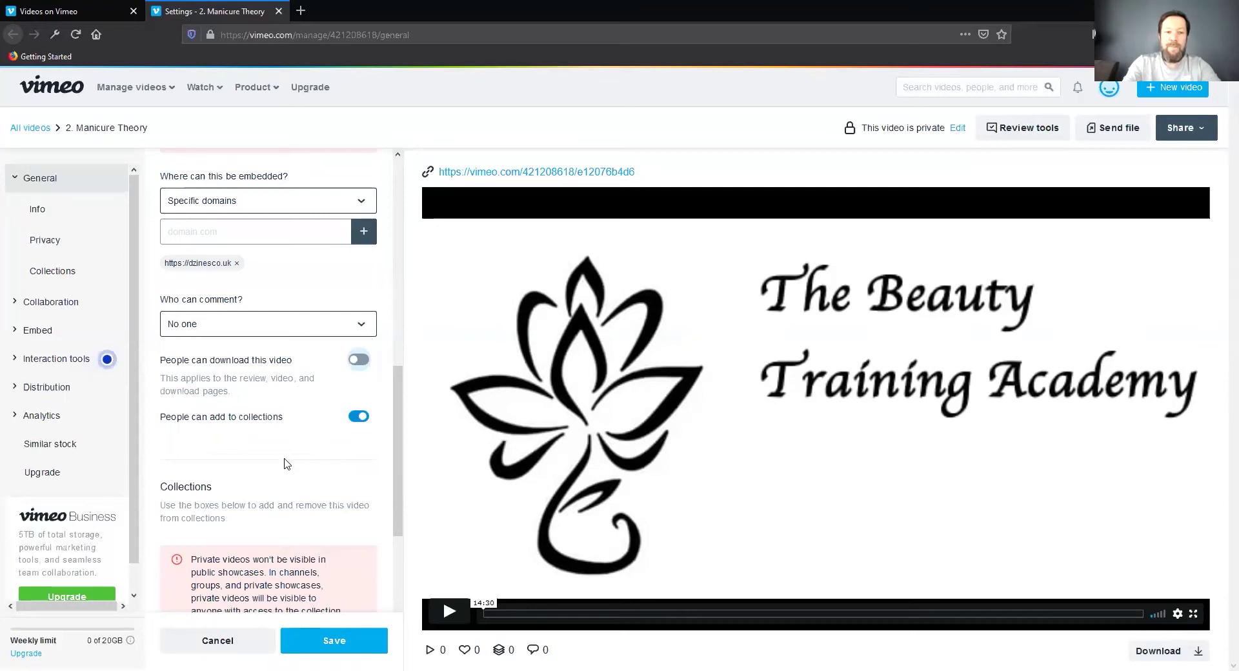
pyautogui.scroll(-2, 287, 464)
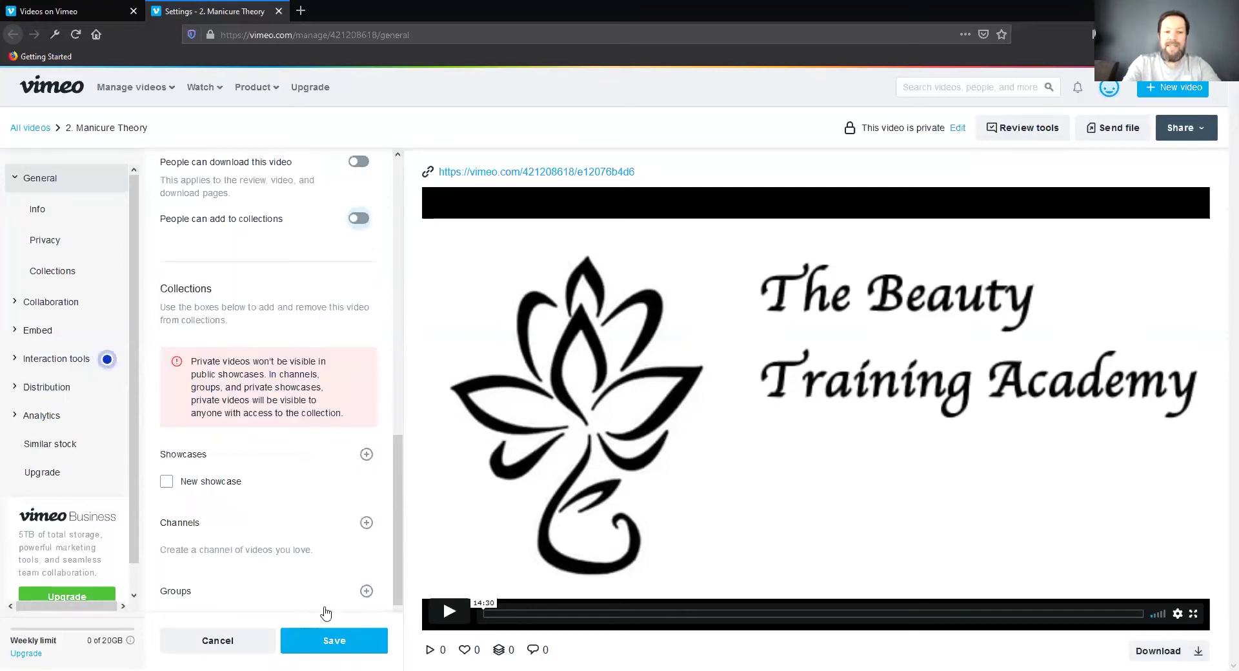
pyautogui.scroll(-2, 324, 614)
pyautogui.click(326, 640)
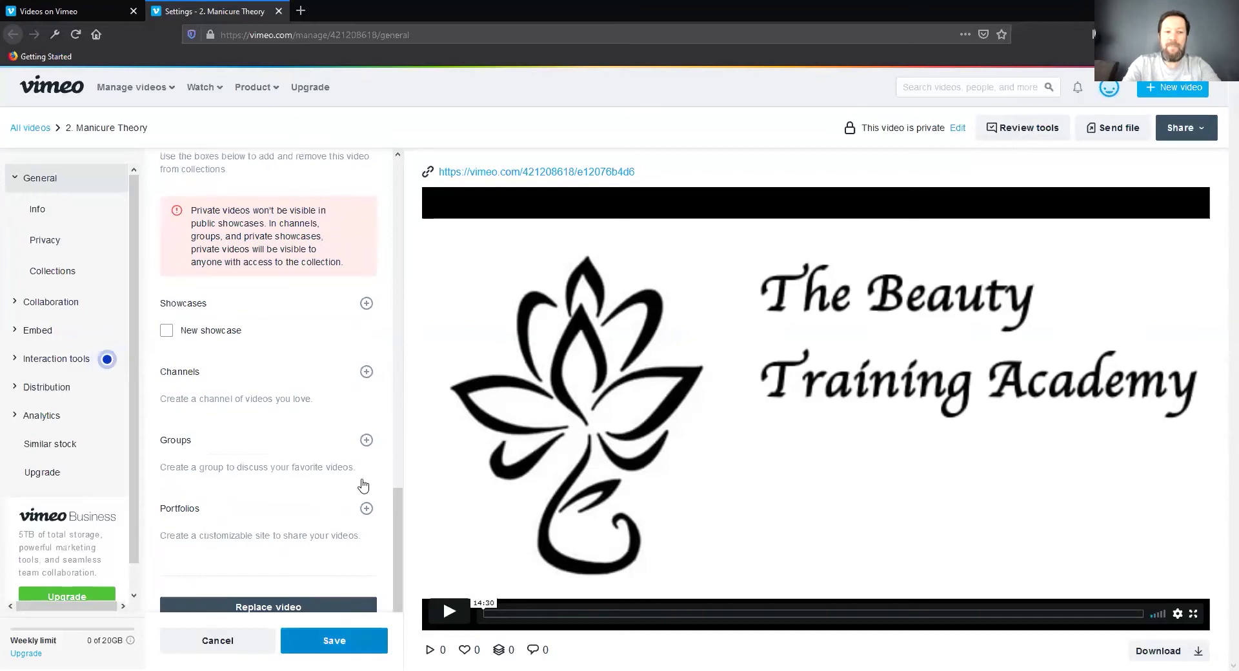
# - In Manicure Theory's embed settings, switch off the Watch Later and Share actions
pyautogui.click(40, 332)
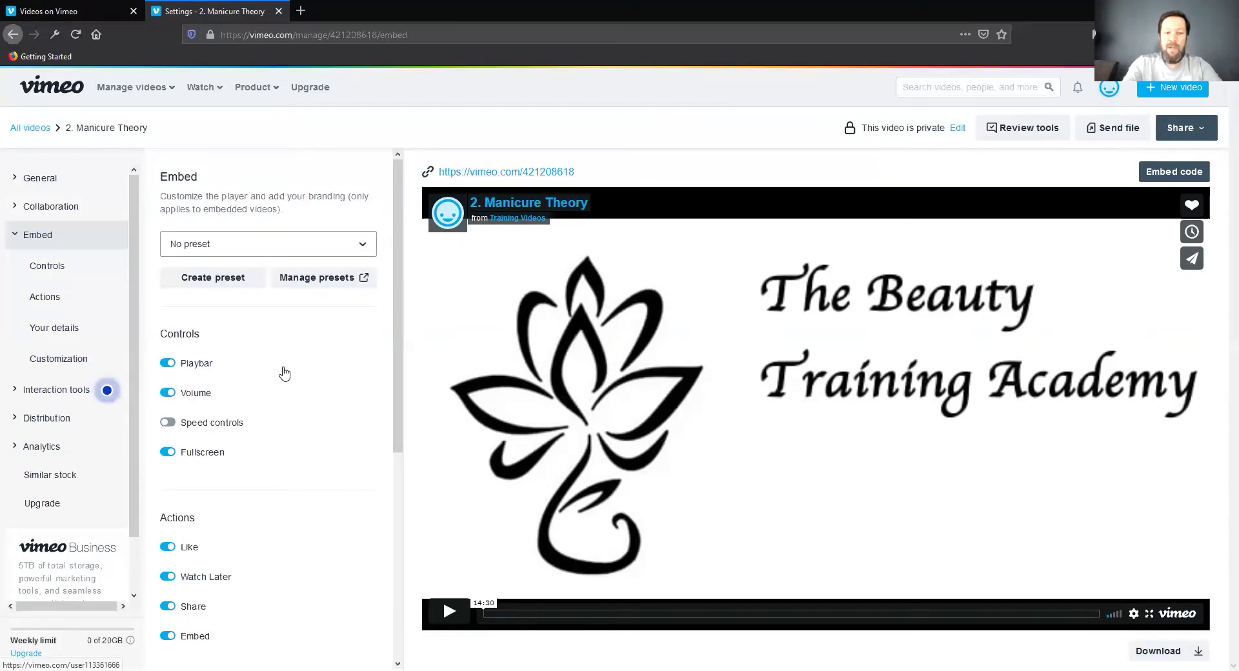
pyautogui.scroll(-1, 289, 368)
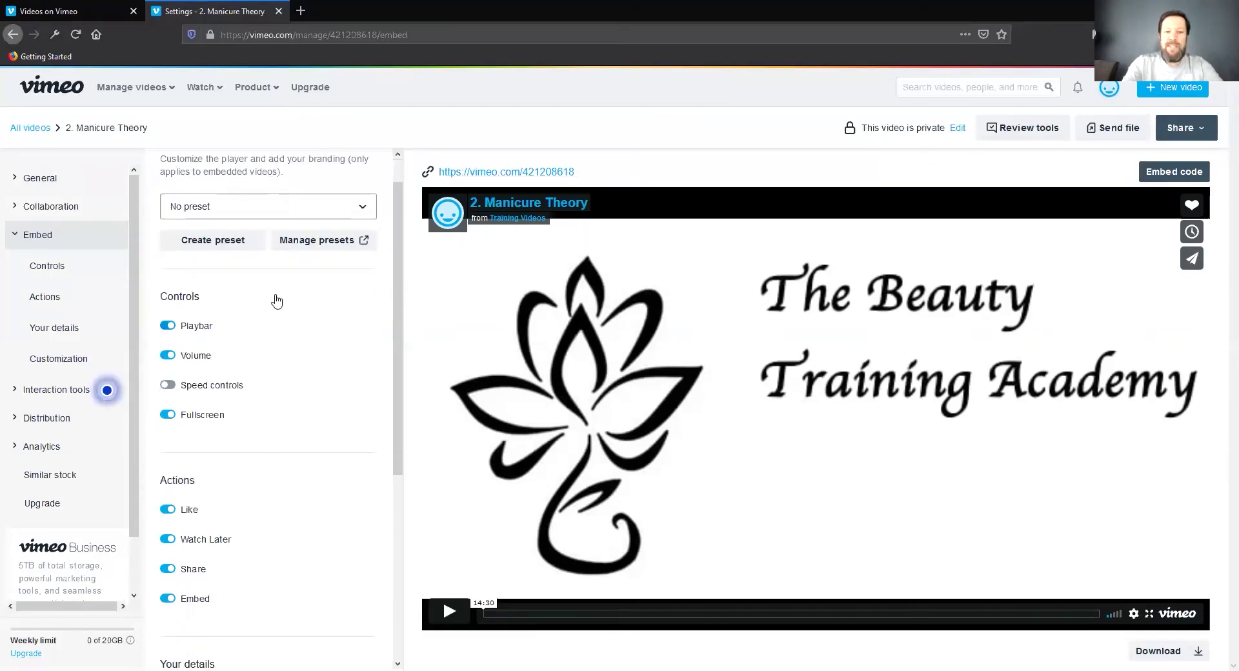
pyautogui.scroll(-1, 287, 361)
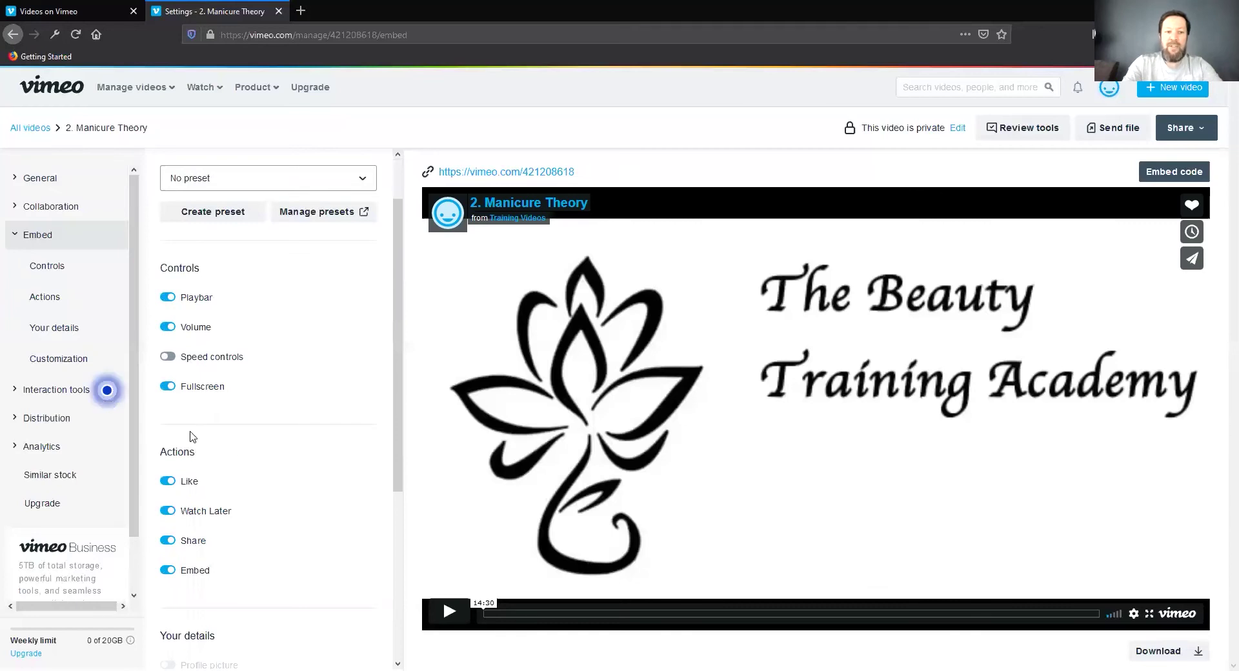
pyautogui.scroll(-1, 192, 437)
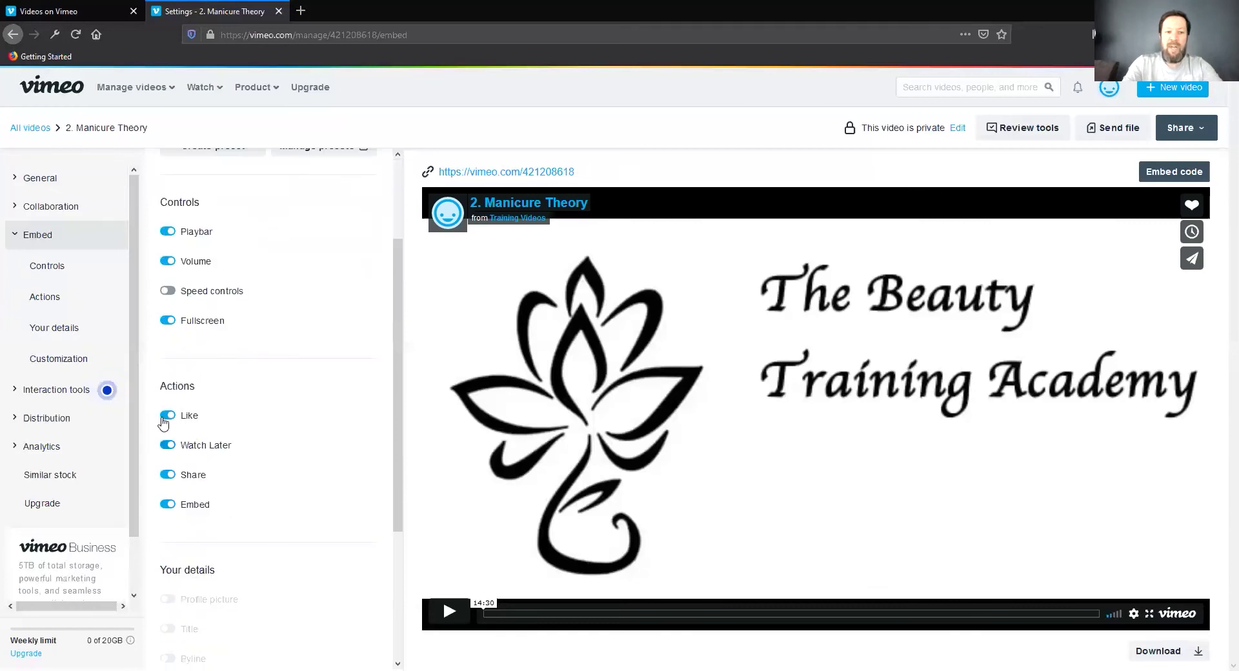
pyautogui.click(166, 476)
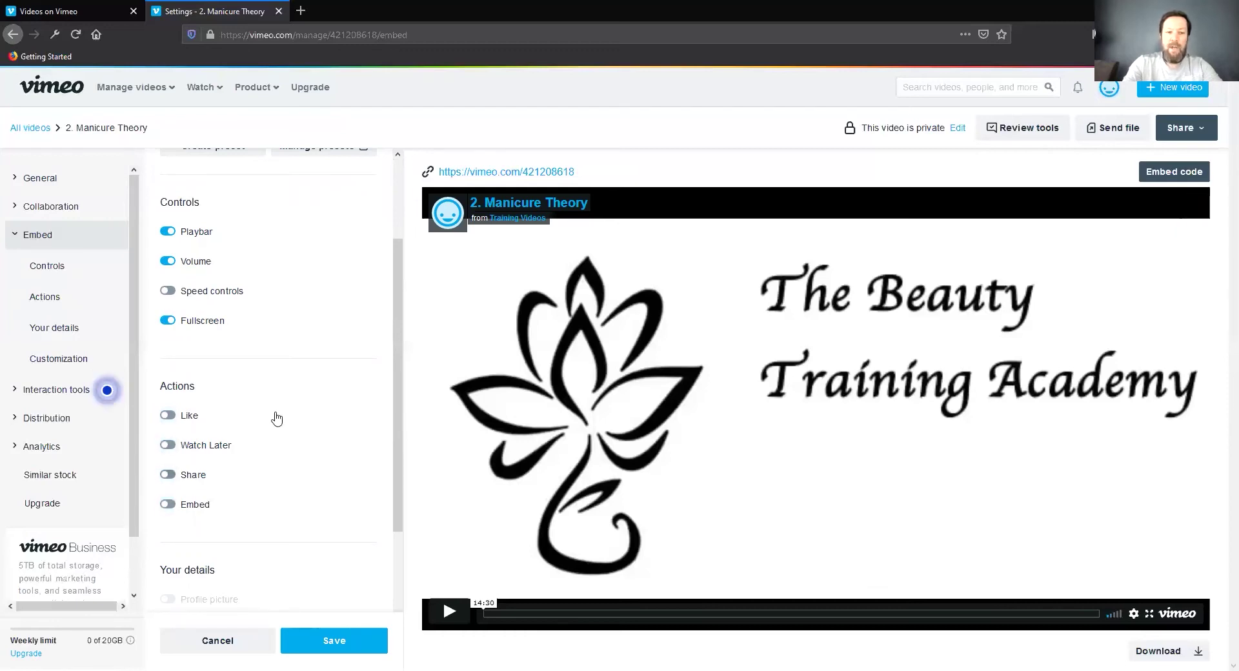
# - Hide the profile picture, title and byline from the embedded player
pyautogui.scroll(-3, 275, 418)
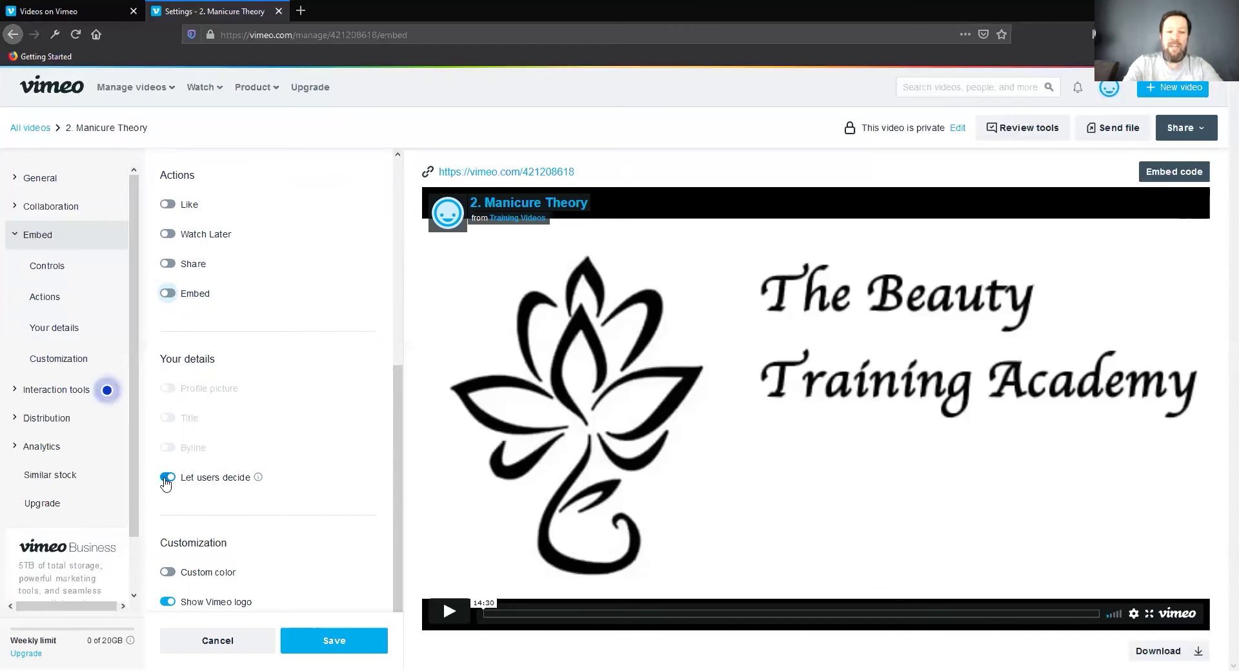
pyautogui.click(171, 403)
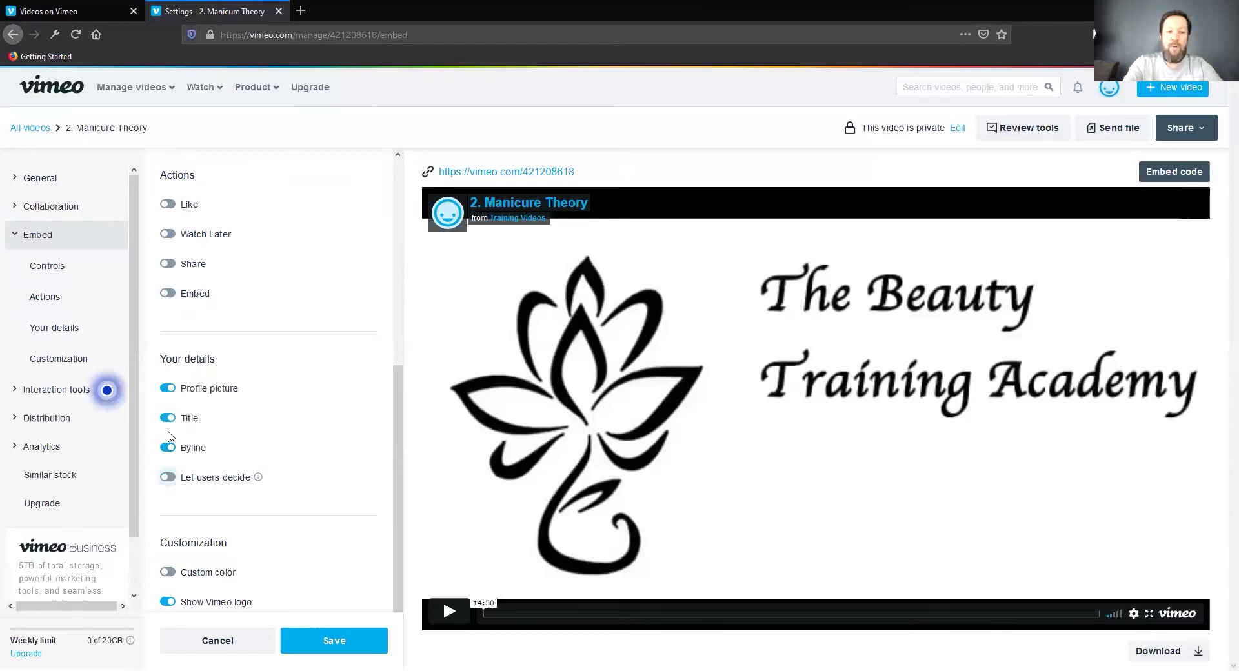
pyautogui.click(166, 419)
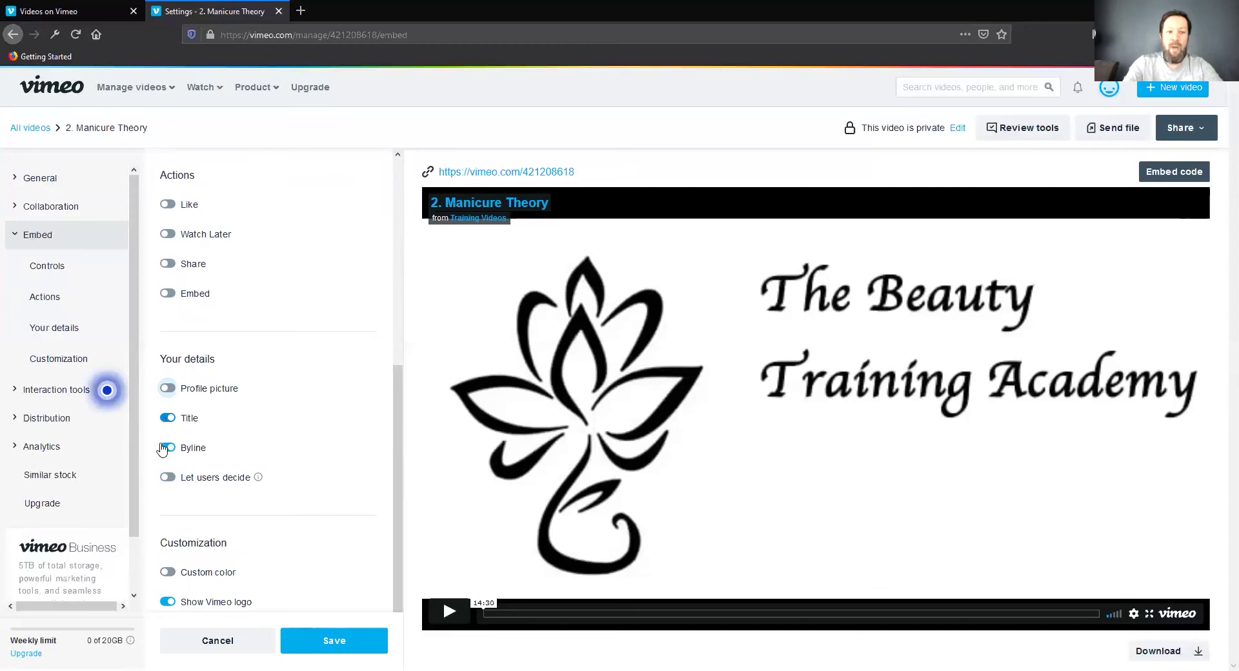
pyautogui.click(166, 448)
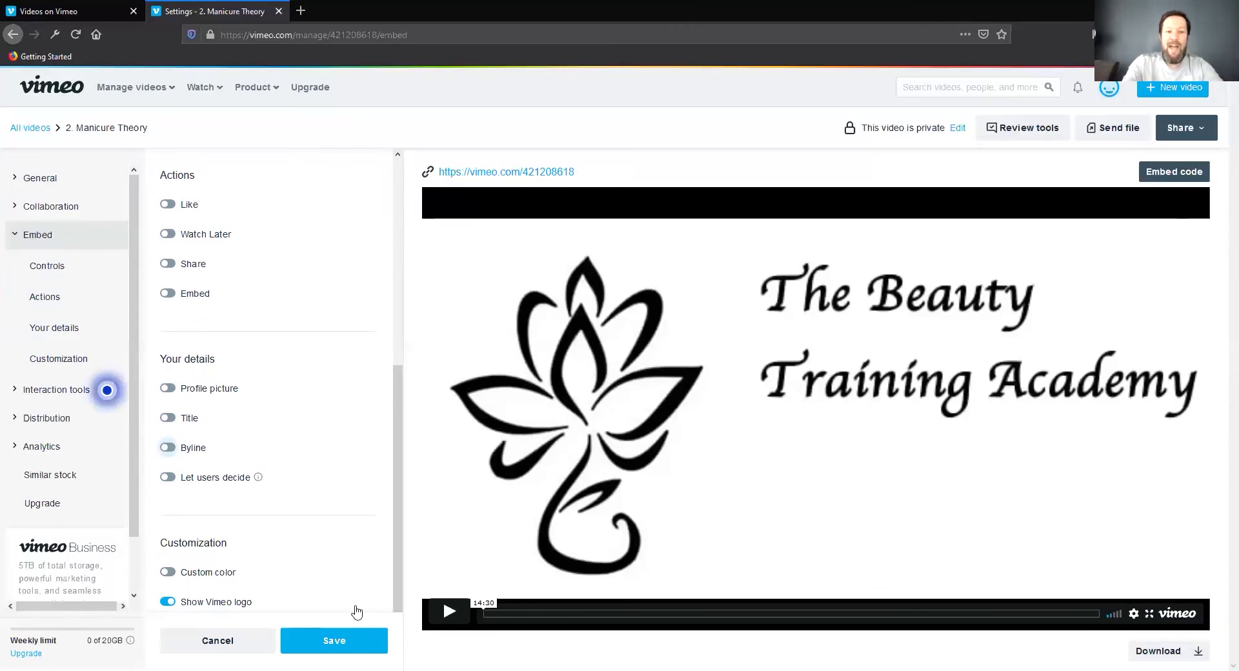
# - Save the current embed settings as a new preset named NOLINKS
pyautogui.scroll(5, 213, 264)
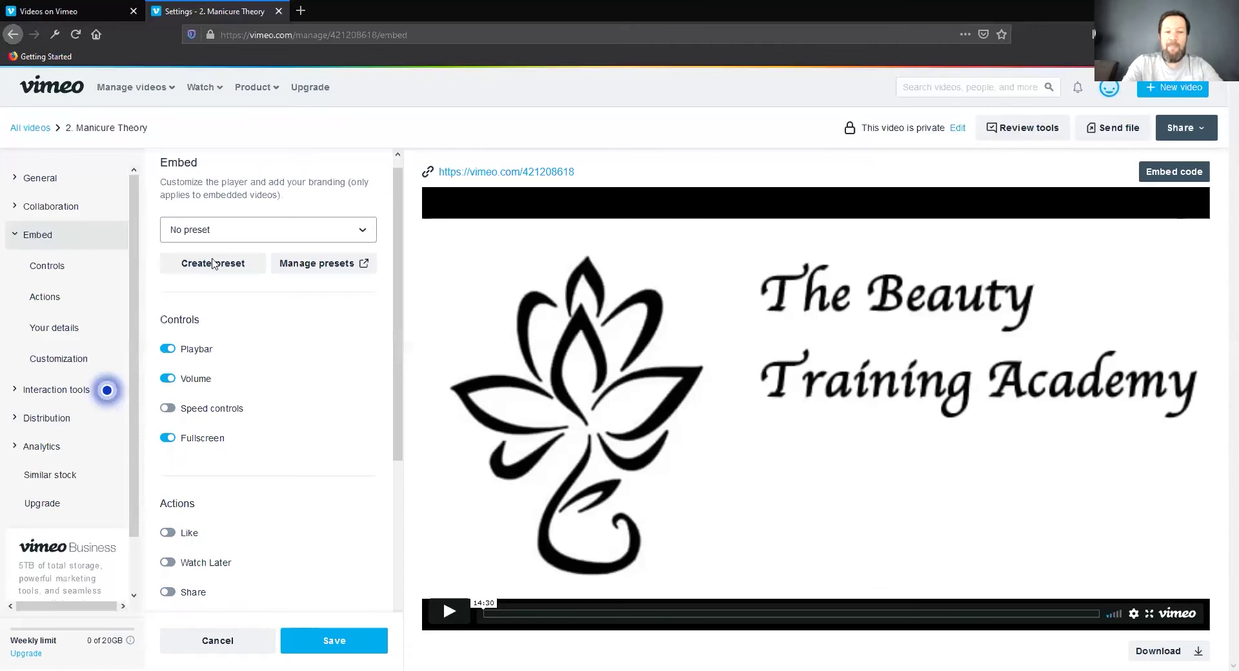
pyautogui.scroll(1, 213, 263)
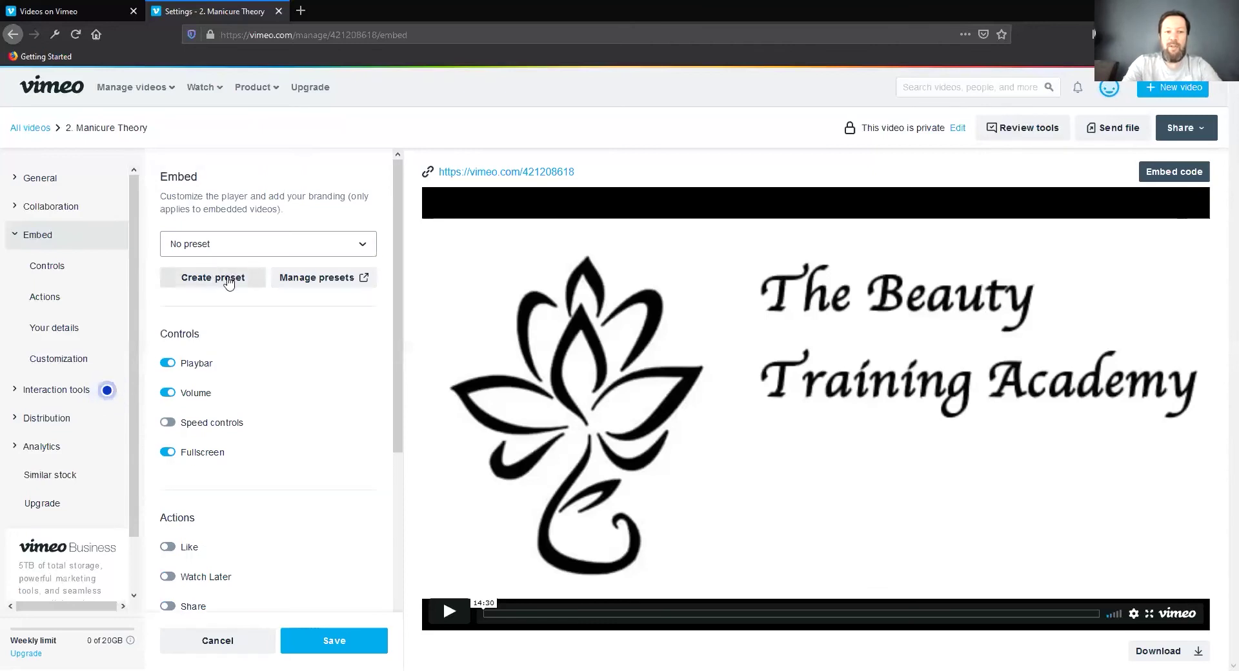
pyautogui.click(228, 282)
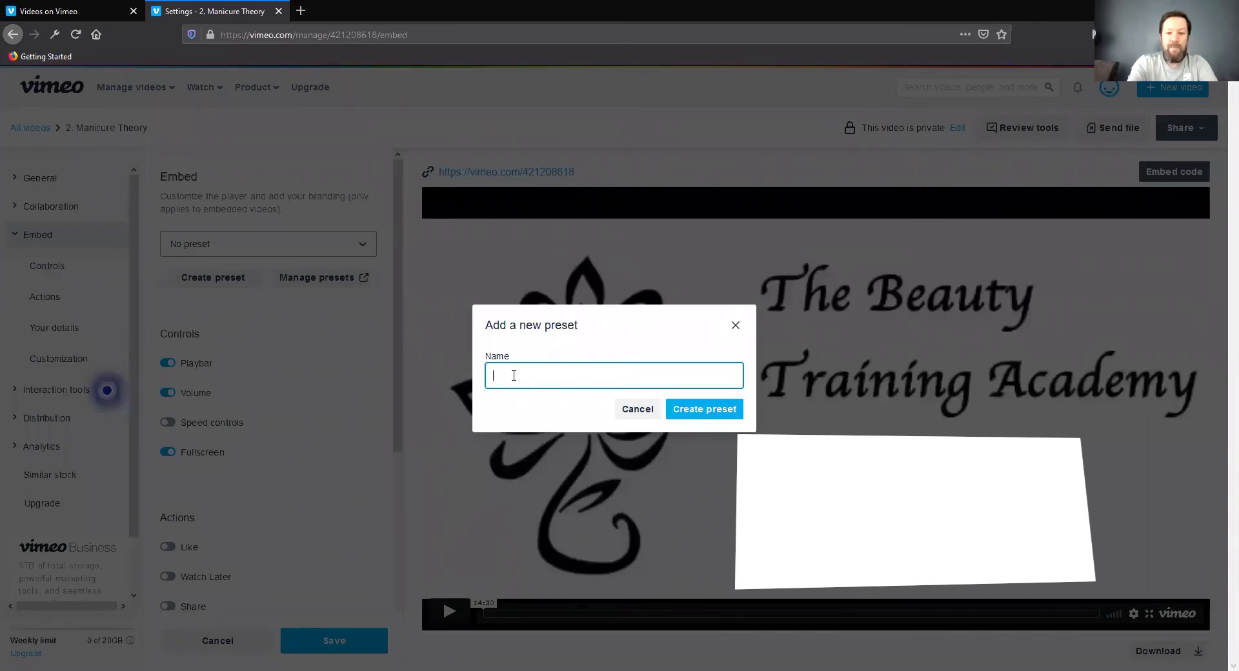
pyautogui.write('NOLINKS')
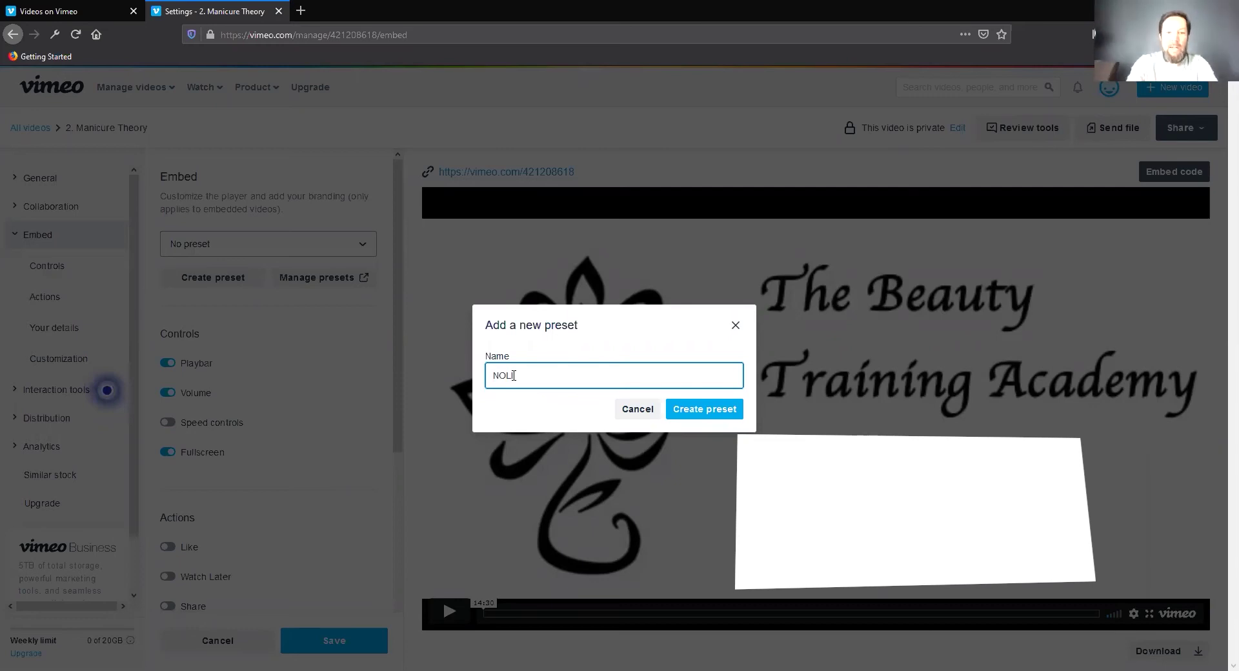
pyautogui.click(689, 413)
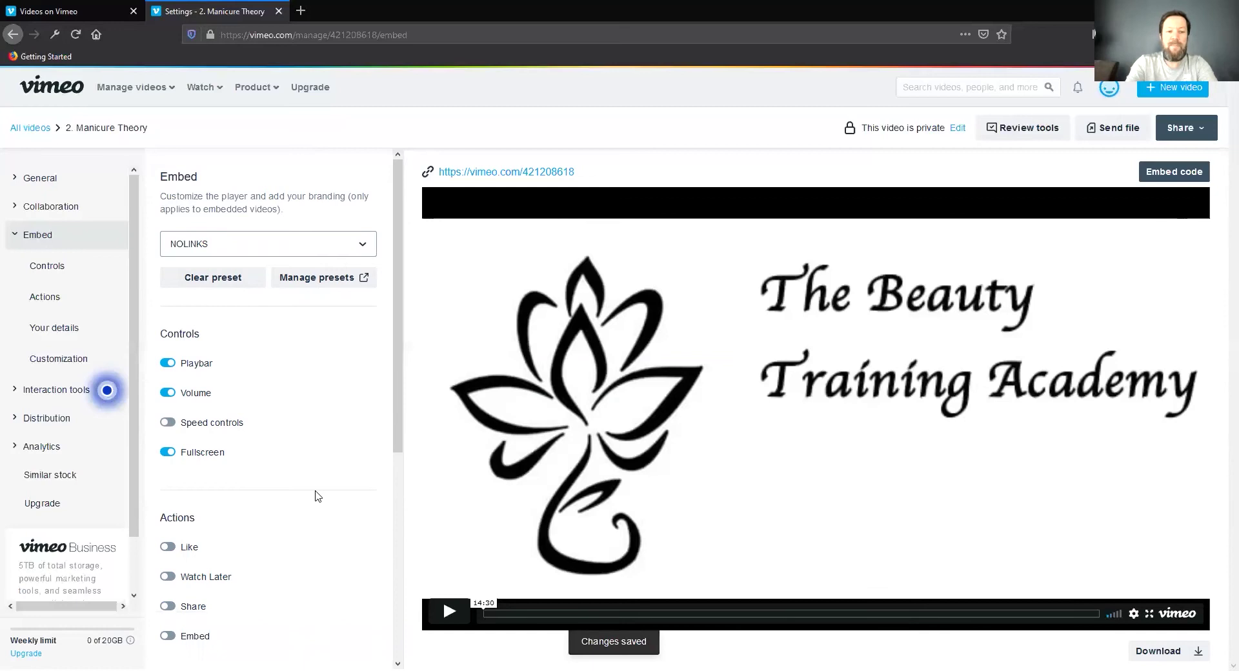
pyautogui.scroll(-5, 318, 495)
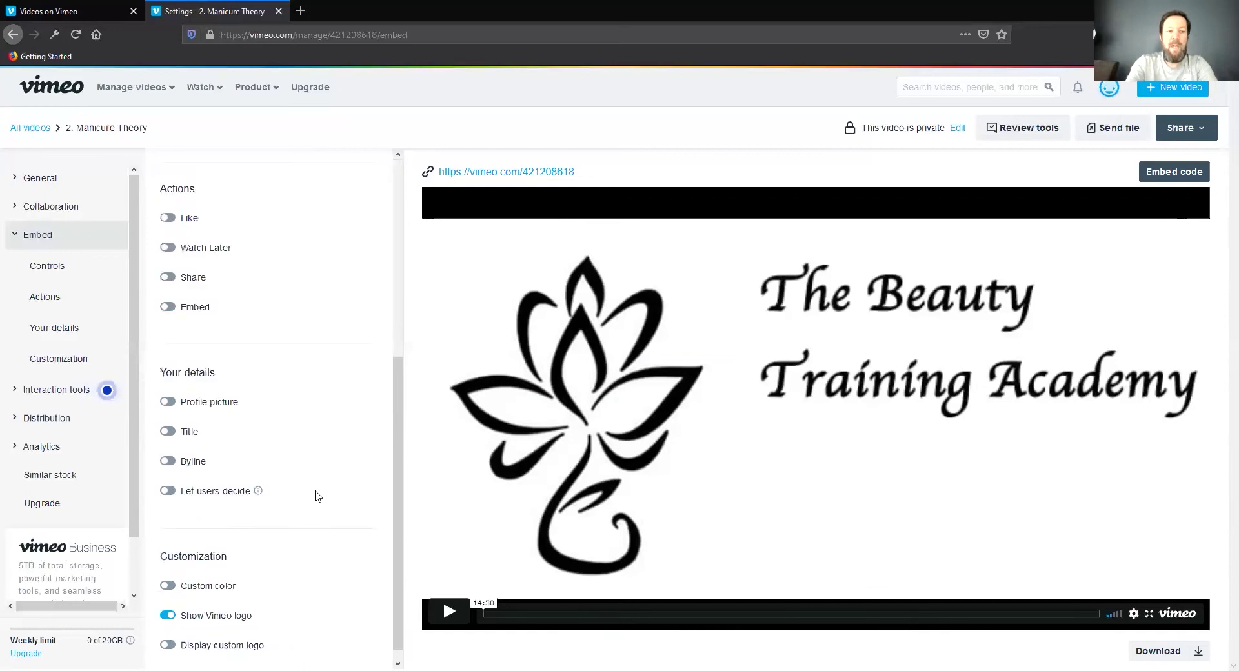
pyautogui.click(114, 227)
pyautogui.scroll(-5, 321, 541)
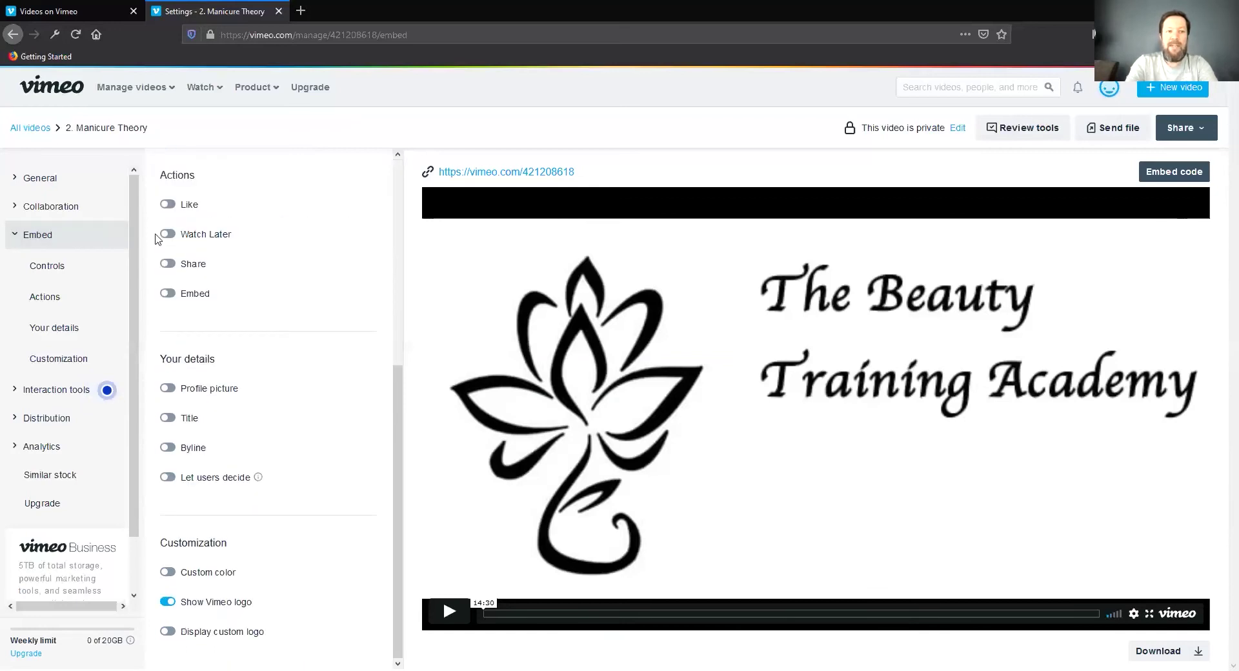
pyautogui.scroll(5, 156, 239)
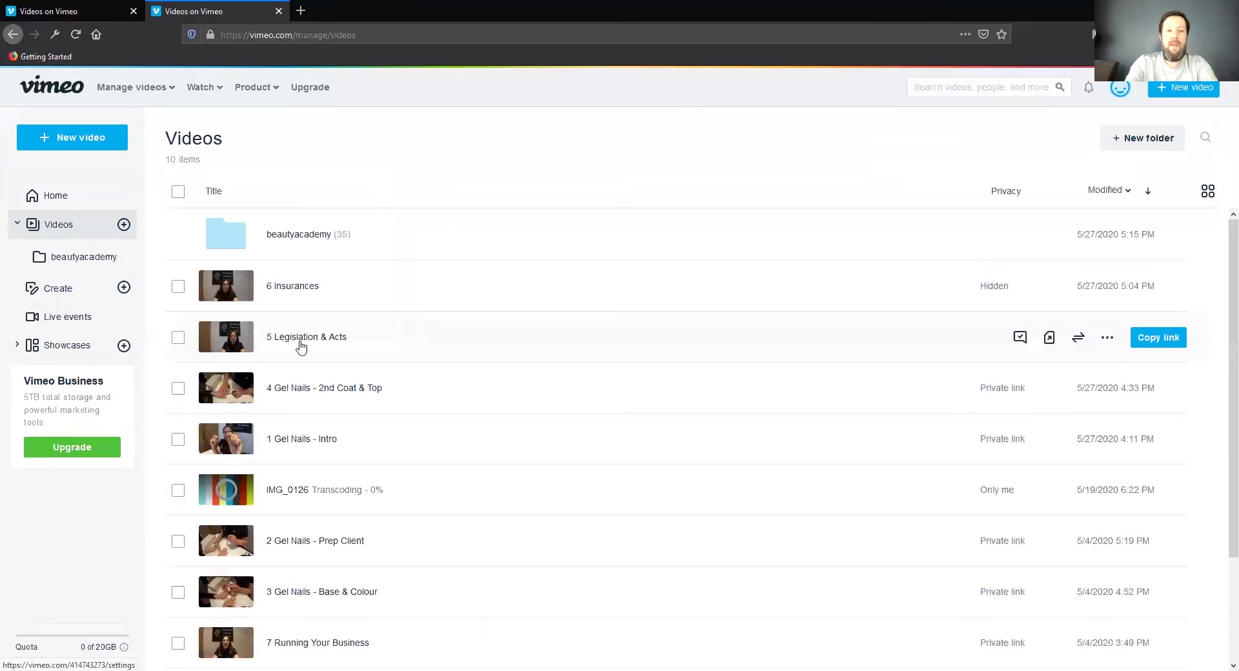
# - Open the beautyacademy folder and open 3. Manicure Practical's settings in a new tab
pyautogui.click(77, 258)
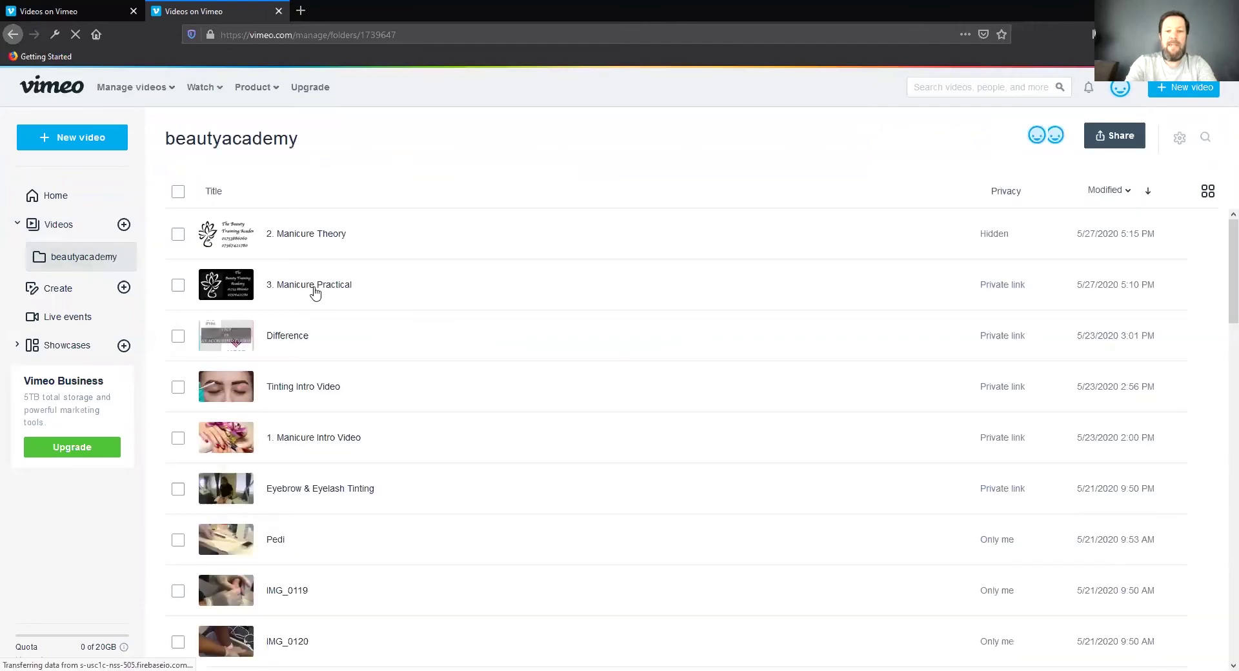
pyautogui.click(316, 291)
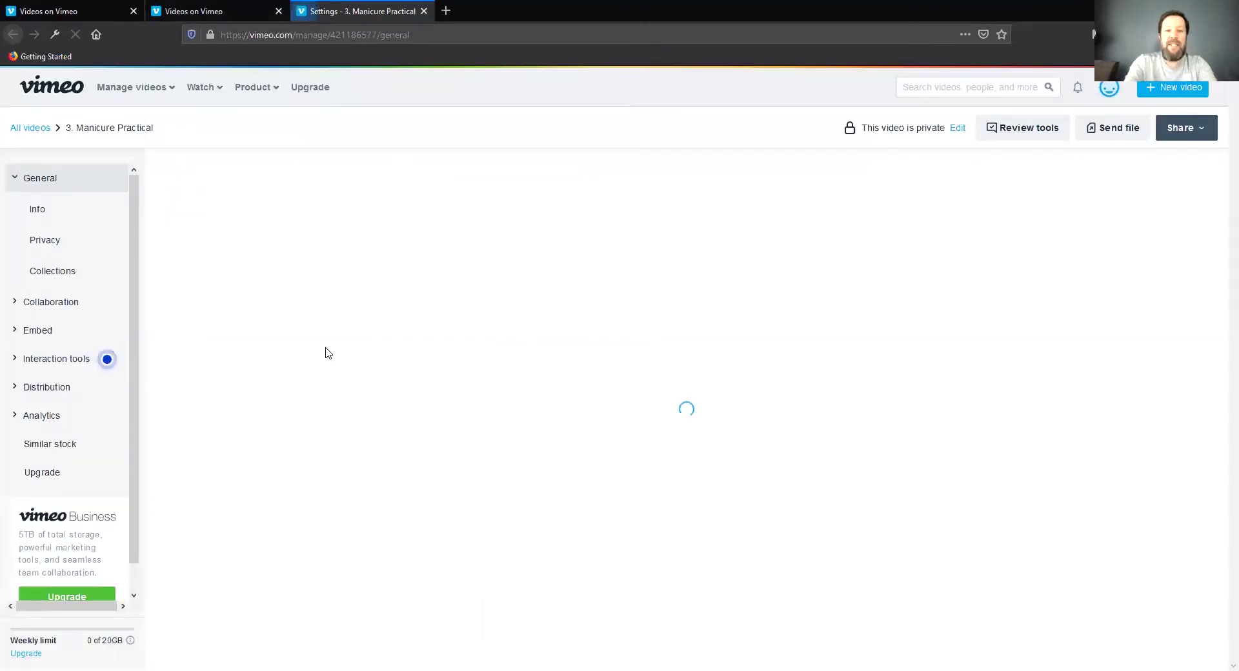
pyautogui.scroll(-4, 321, 349)
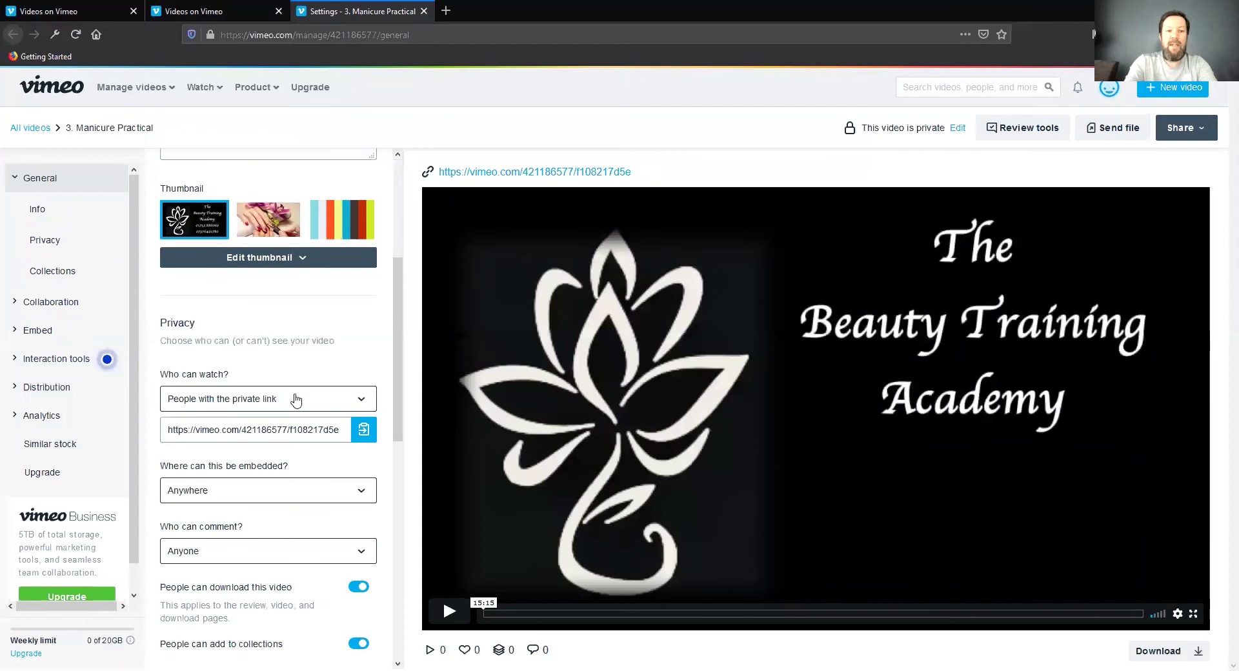
pyautogui.click(262, 396)
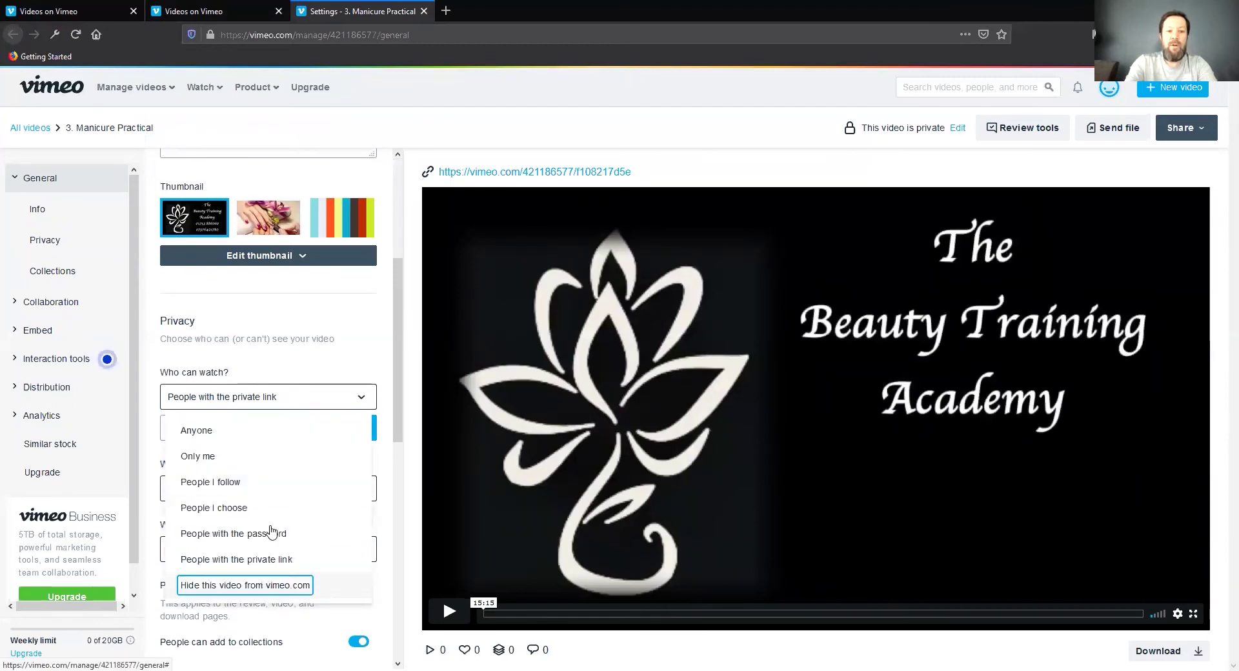
pyautogui.click(245, 585)
pyautogui.click(250, 530)
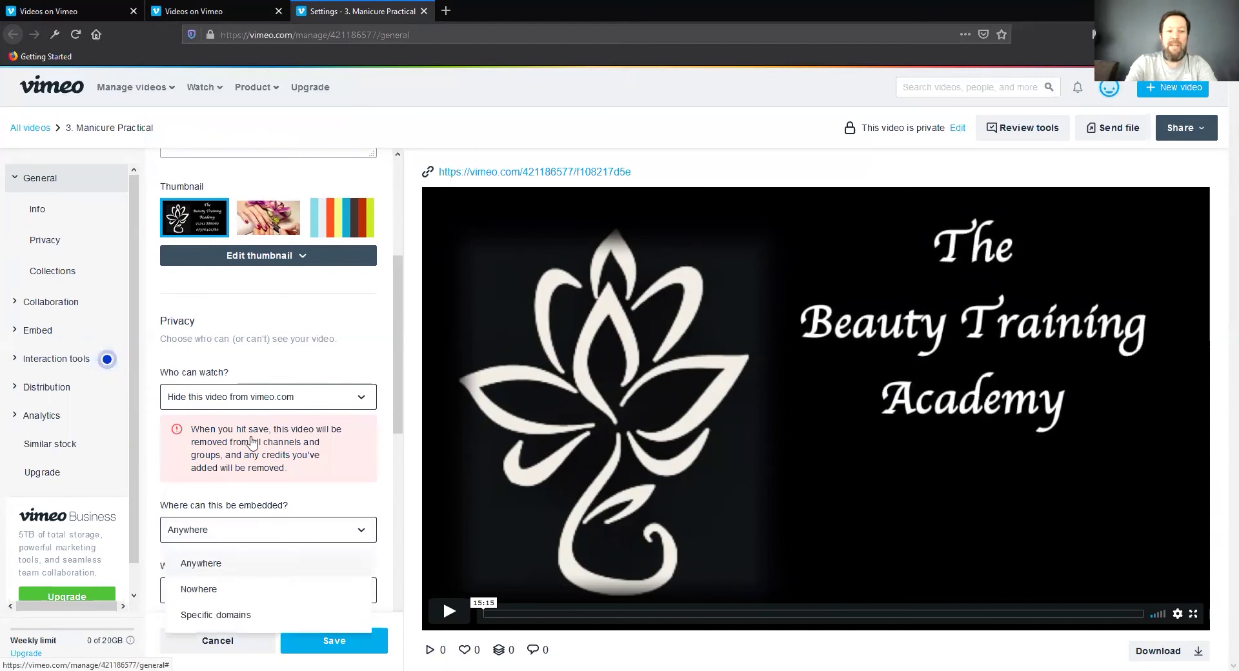
pyautogui.press('Down')
pyautogui.press('Down')
pyautogui.press('Return')
pyautogui.scroll(-3, 252, 359)
pyautogui.write('https://dzines.co.uk')
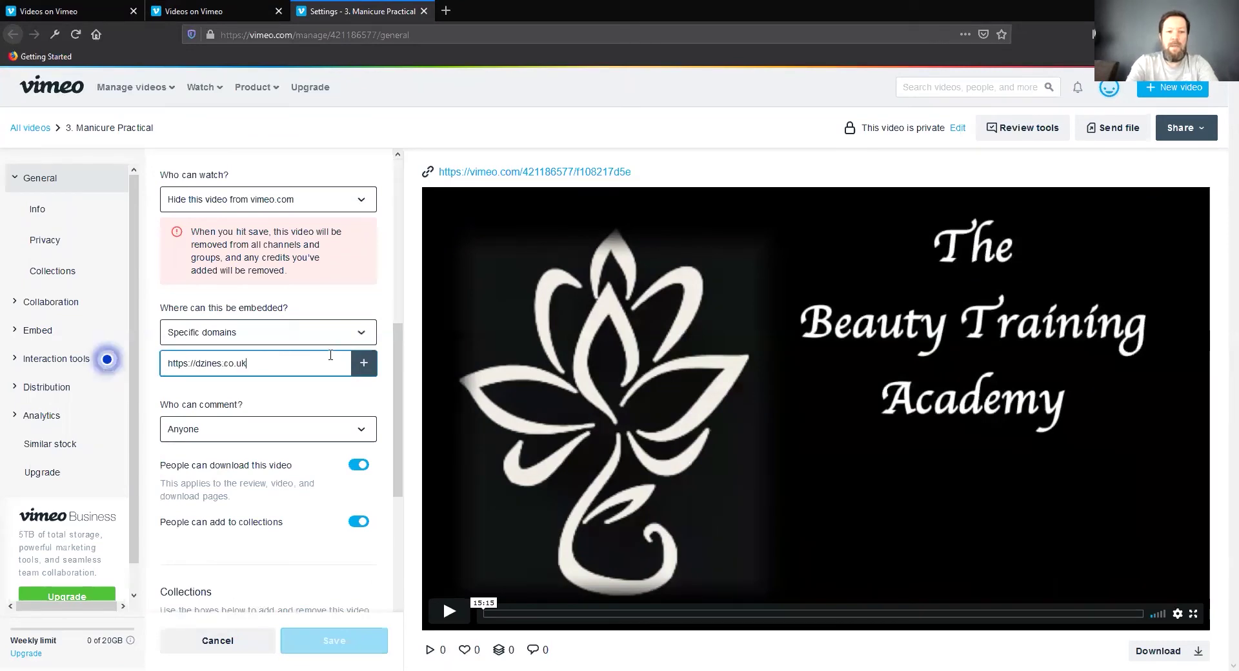
pyautogui.click(310, 399)
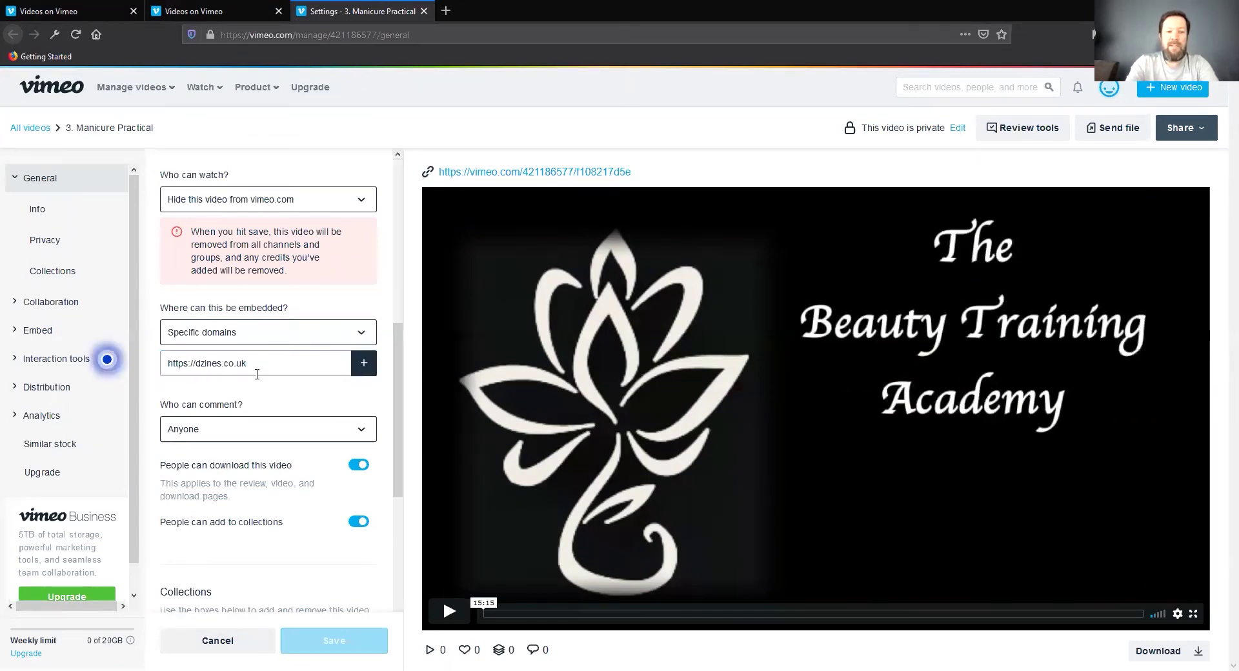
# - Set commenting to No one, disable downloads, and save the privacy changes
pyautogui.scroll(-2, 256, 375)
pyautogui.click(260, 329)
pyautogui.press('Down')
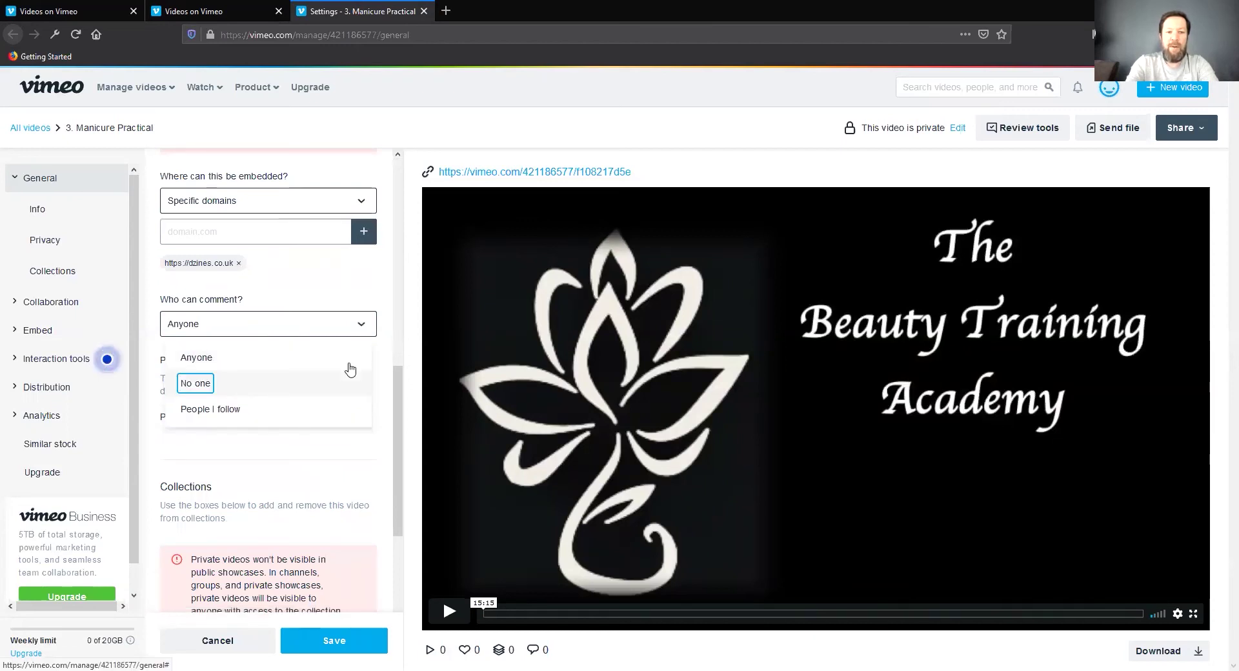
pyautogui.press('Return')
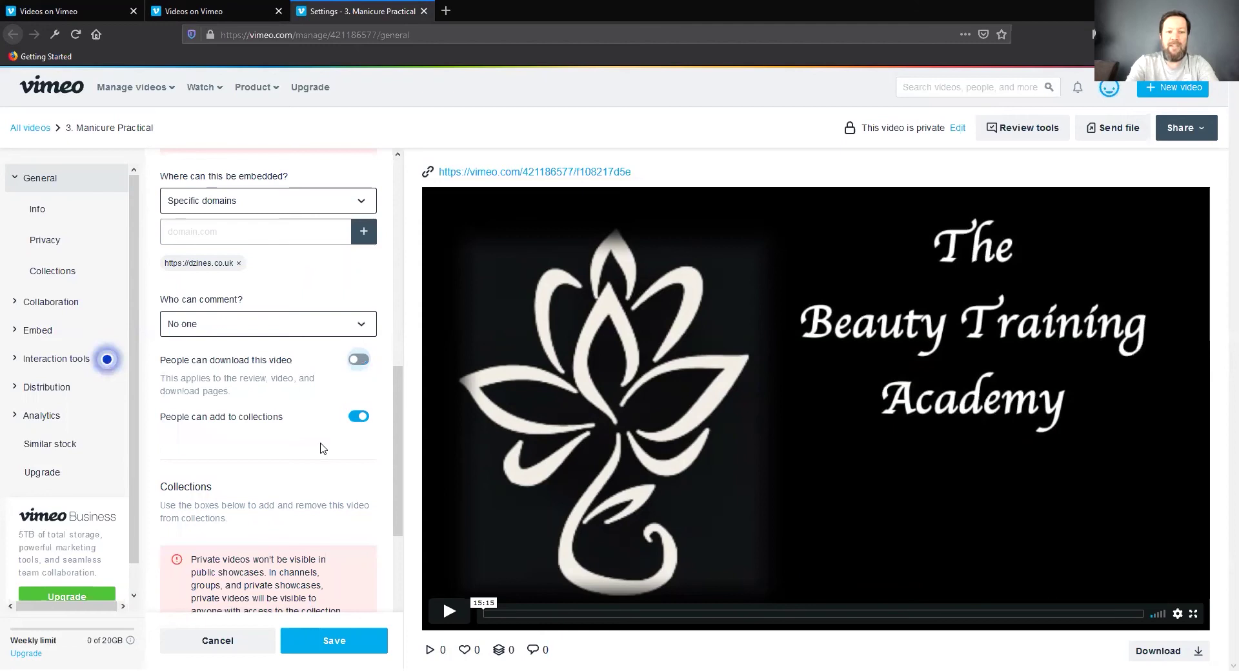
pyautogui.press('Tab')
pyautogui.press('space')
pyautogui.scroll(-5, 326, 541)
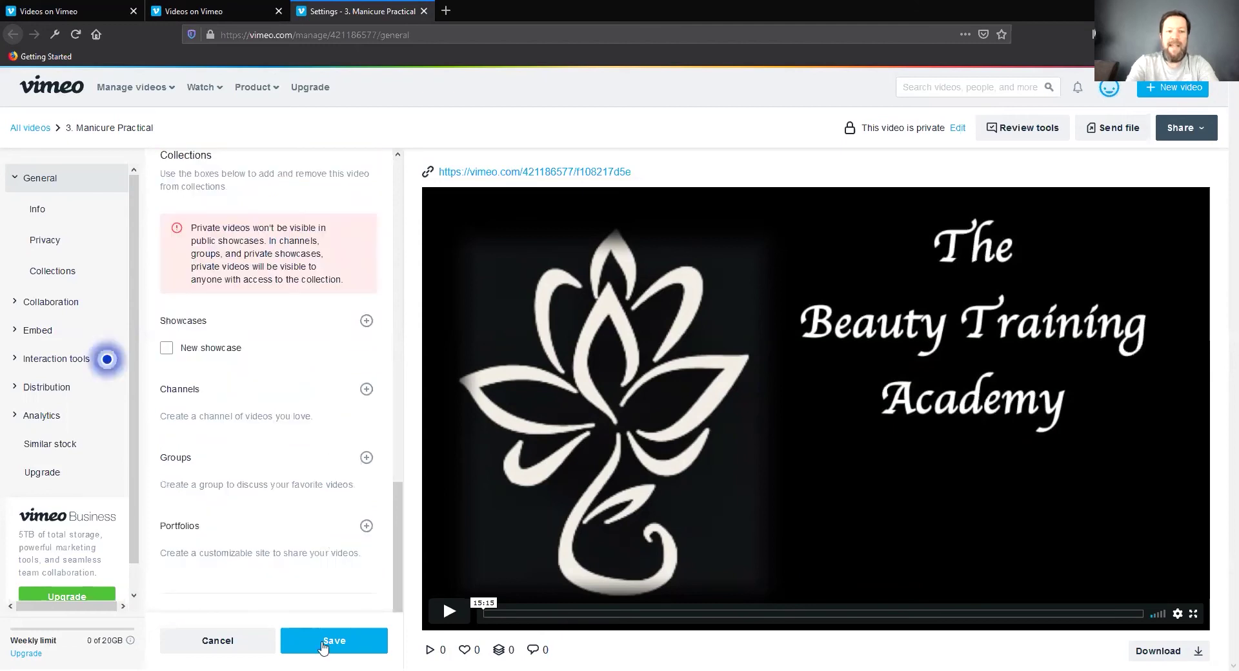
pyautogui.click(326, 642)
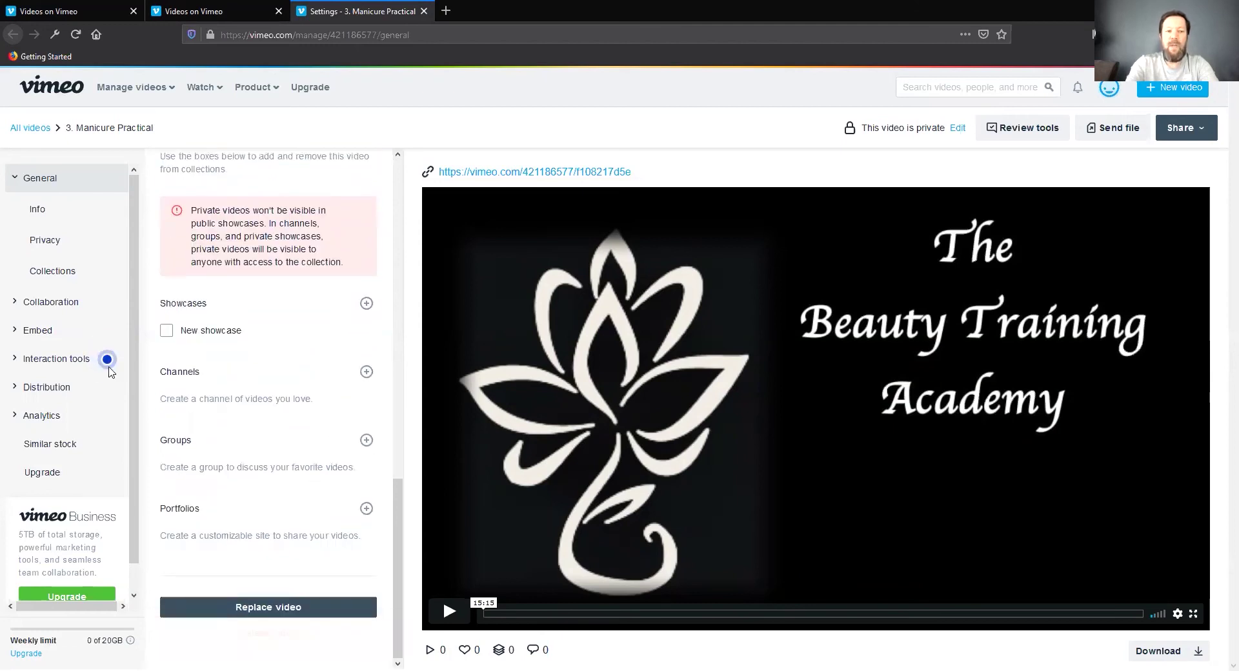
pyautogui.click(40, 331)
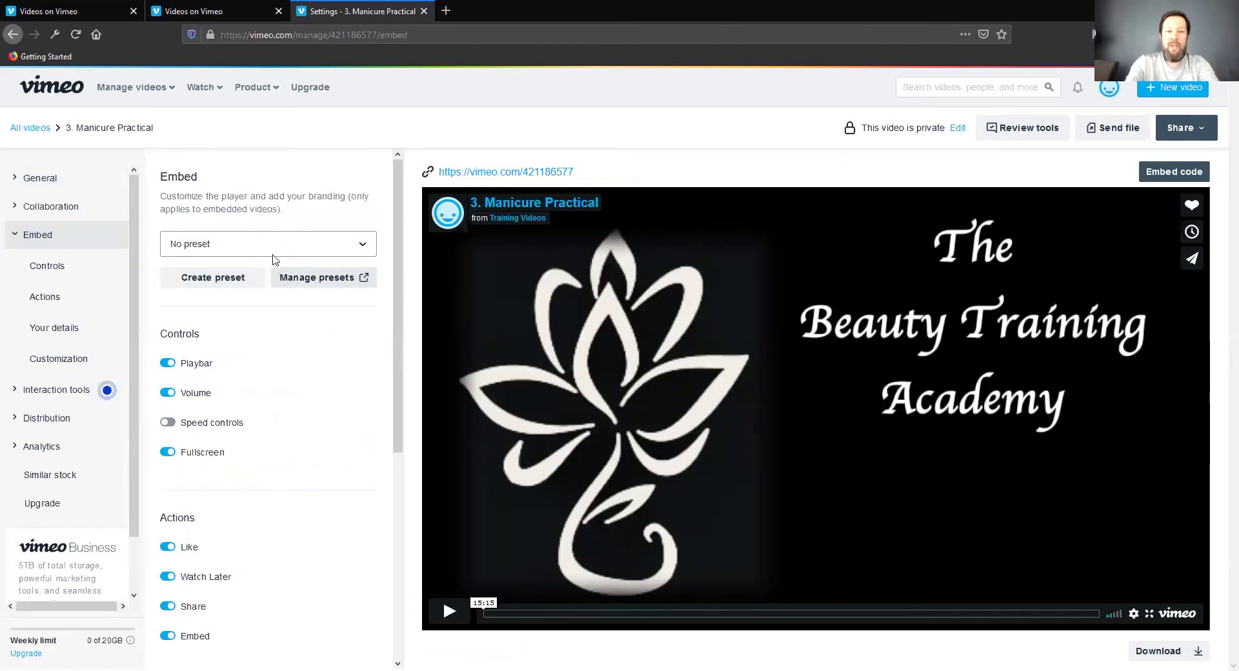
# - Apply the saved NOLINKS preset to Manicure Practical's embed player
pyautogui.click(275, 253)
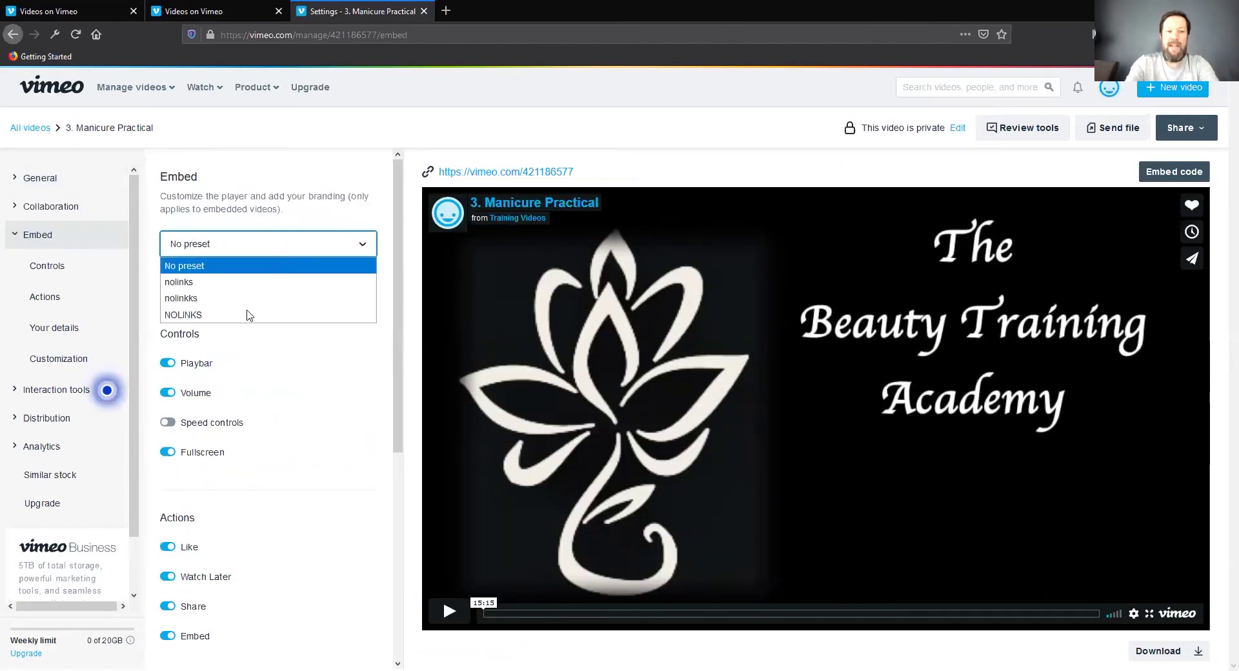
pyautogui.press('Return')
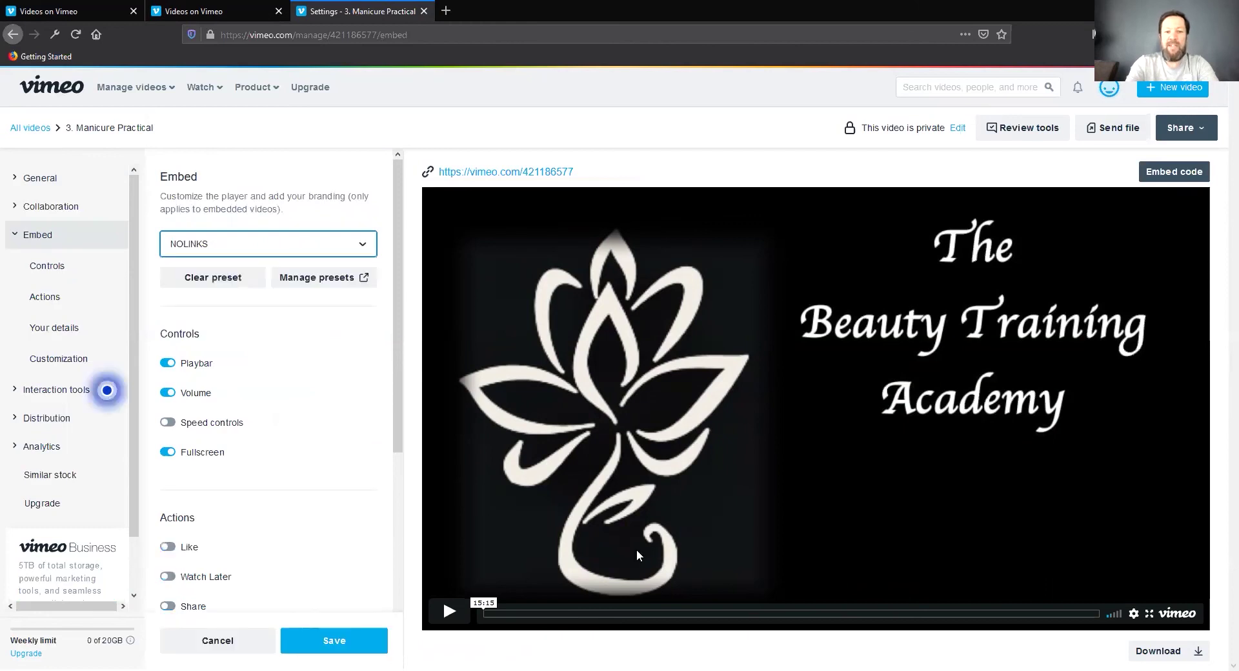
pyautogui.scroll(-4, 278, 517)
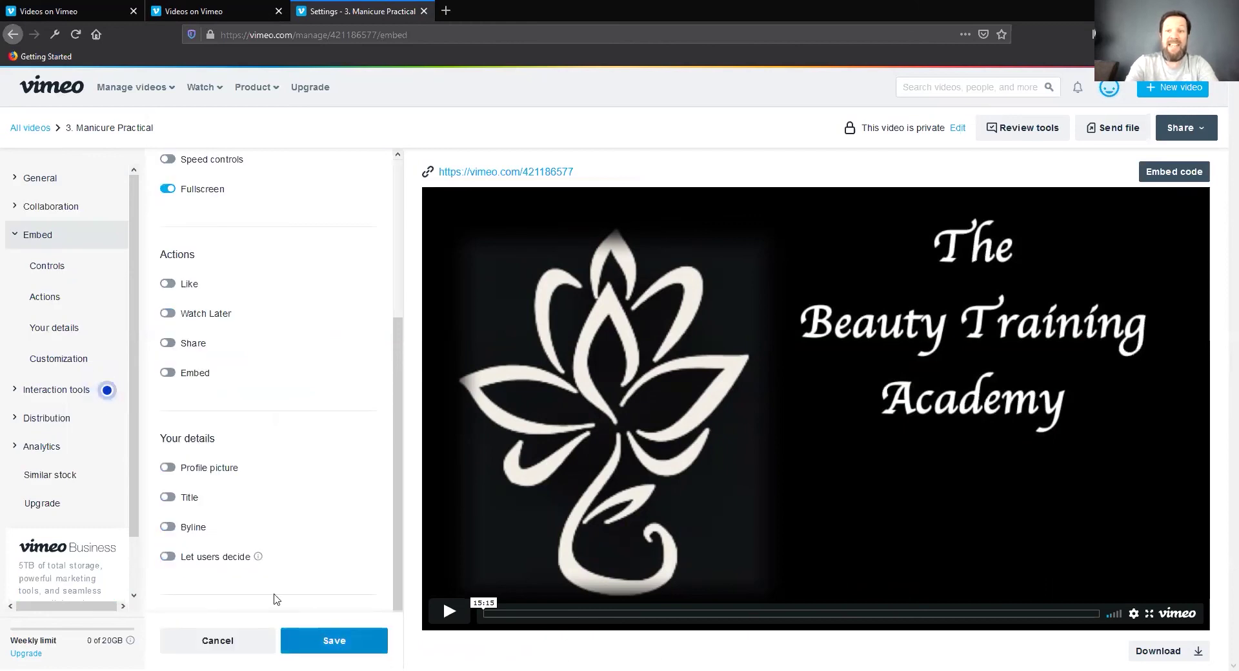